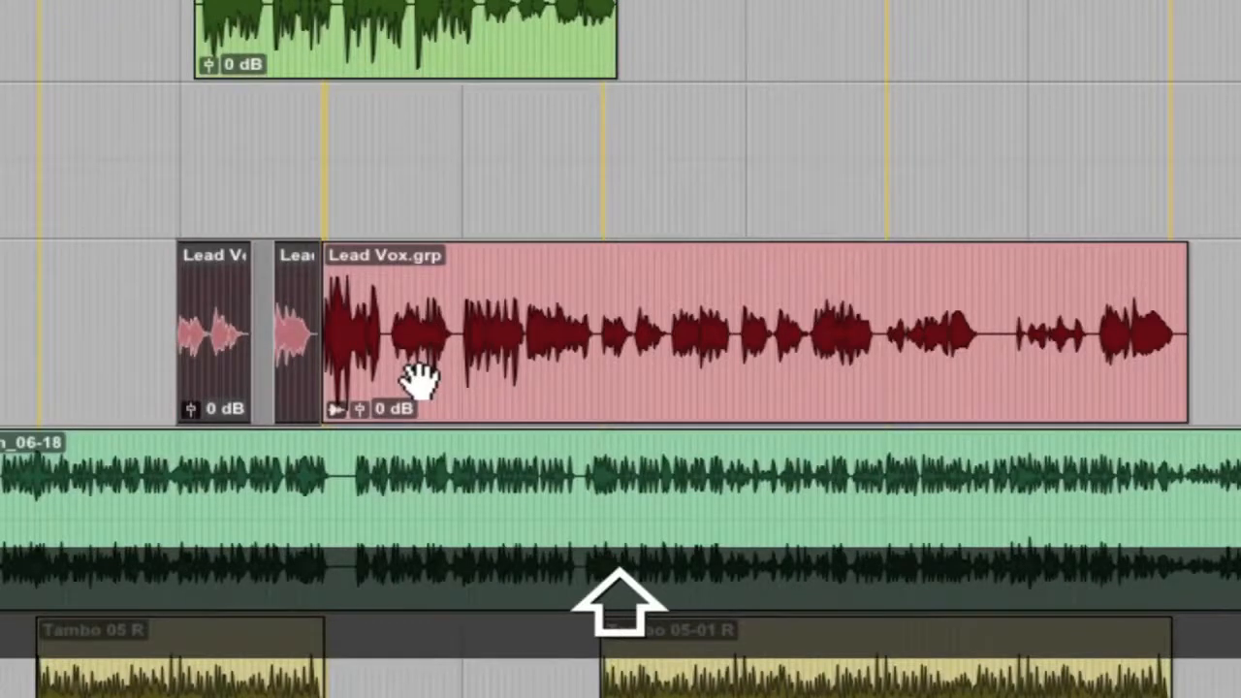
# - Select the first Lead Vox clip and extend the selection through the last clip on that track
pyautogui.click(204, 400)
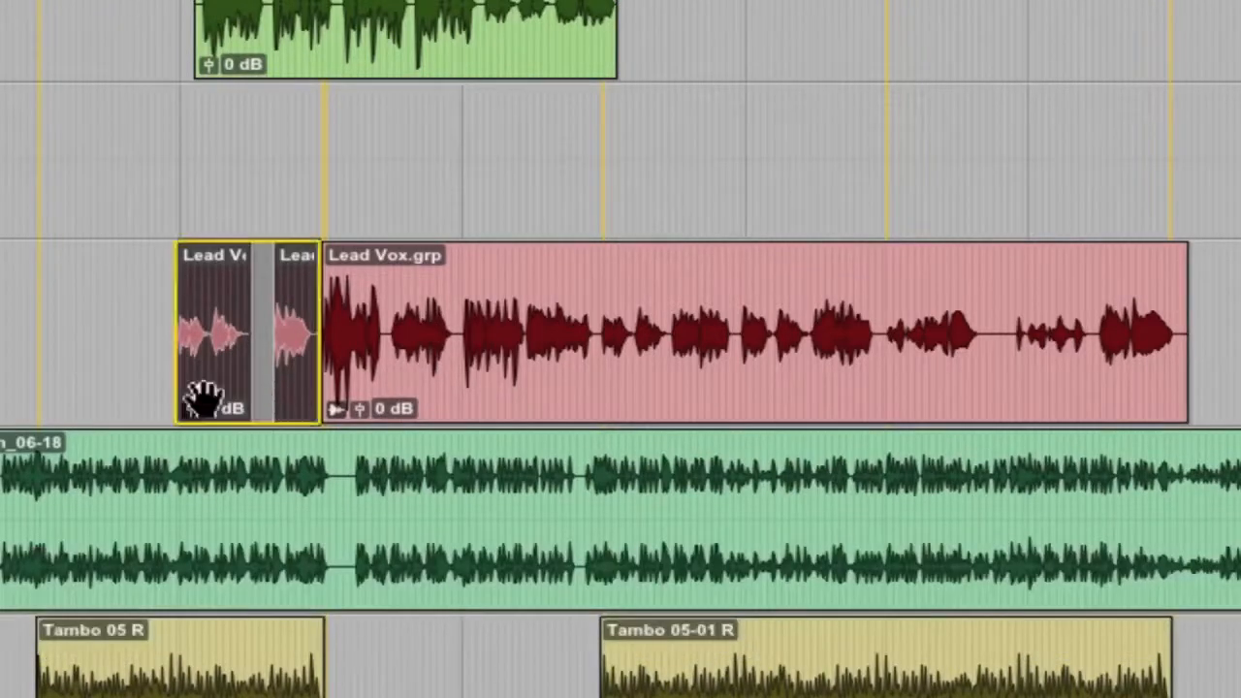
pyautogui.click(112, 360)
pyautogui.click(213, 383)
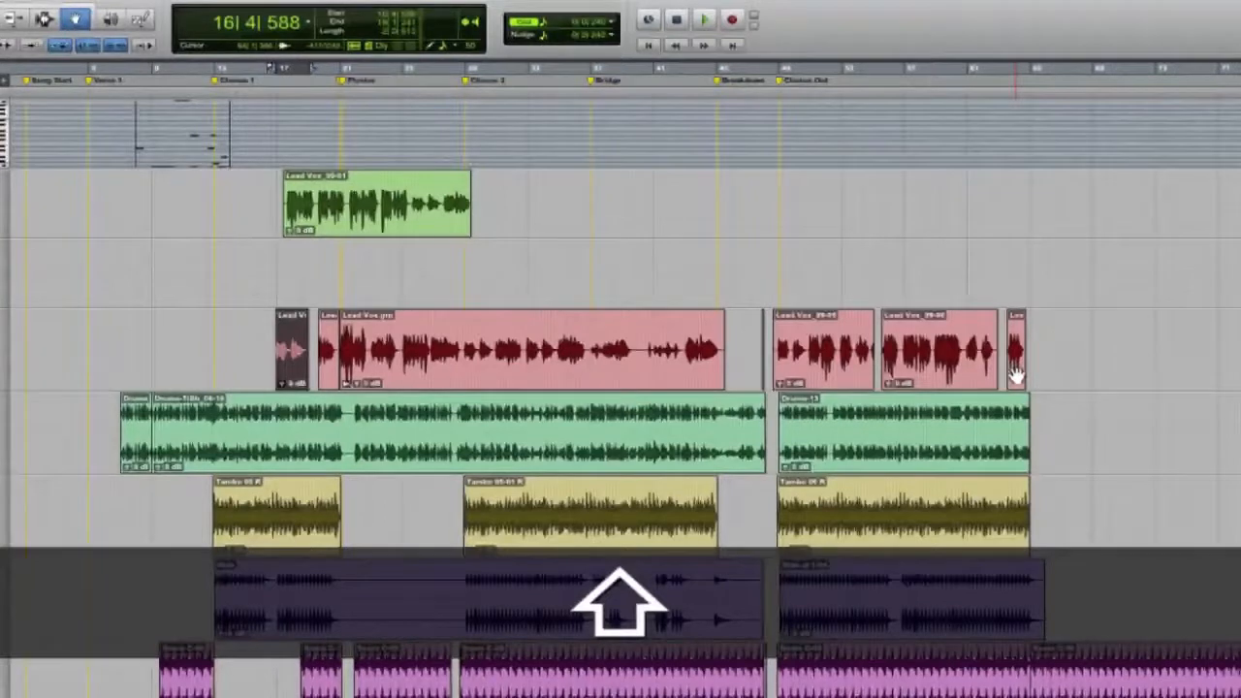
pyautogui.keyDown('shift'); pyautogui.click(1015, 375); pyautogui.keyUp('shift')
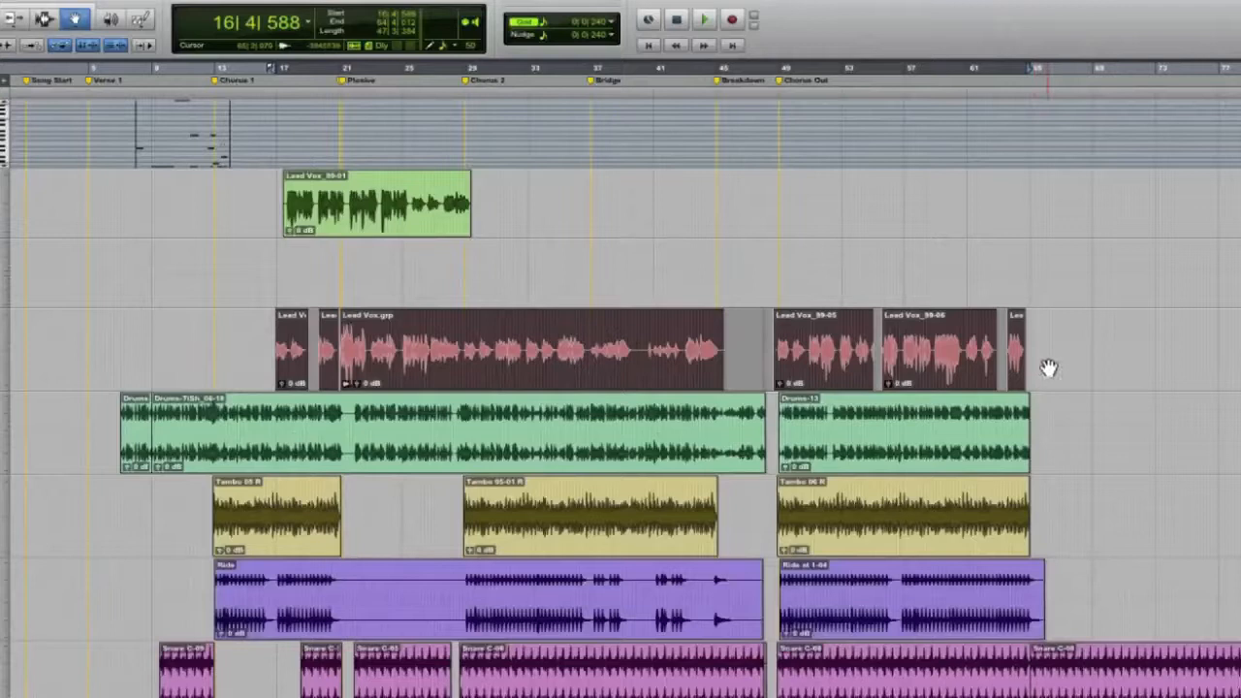
# - Extend the Lead Vox selection down across the Drums, Tambourine and Ride tracks, and clear the selection
pyautogui.keyDown('shift'); pyautogui.click(657, 455); pyautogui.keyUp('shift')
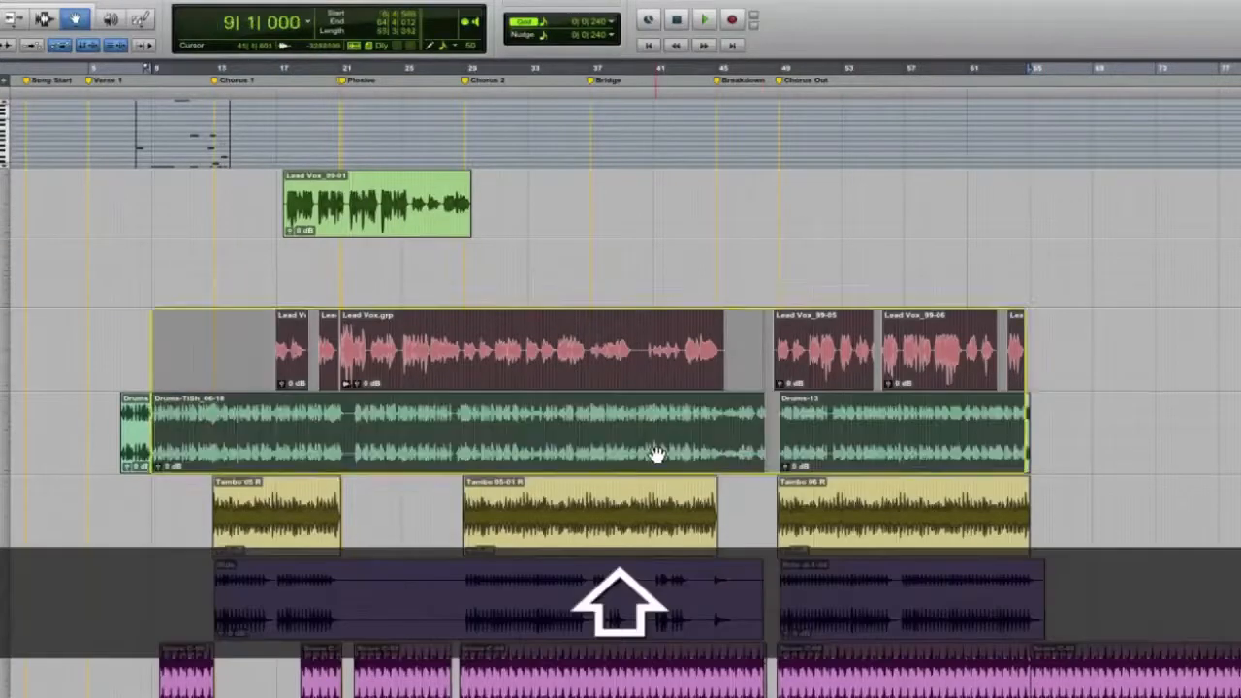
pyautogui.keyDown('shift'); pyautogui.click(627, 525); pyautogui.keyUp('shift')
pyautogui.keyDown('shift'); pyautogui.click(626, 609); pyautogui.keyUp('shift')
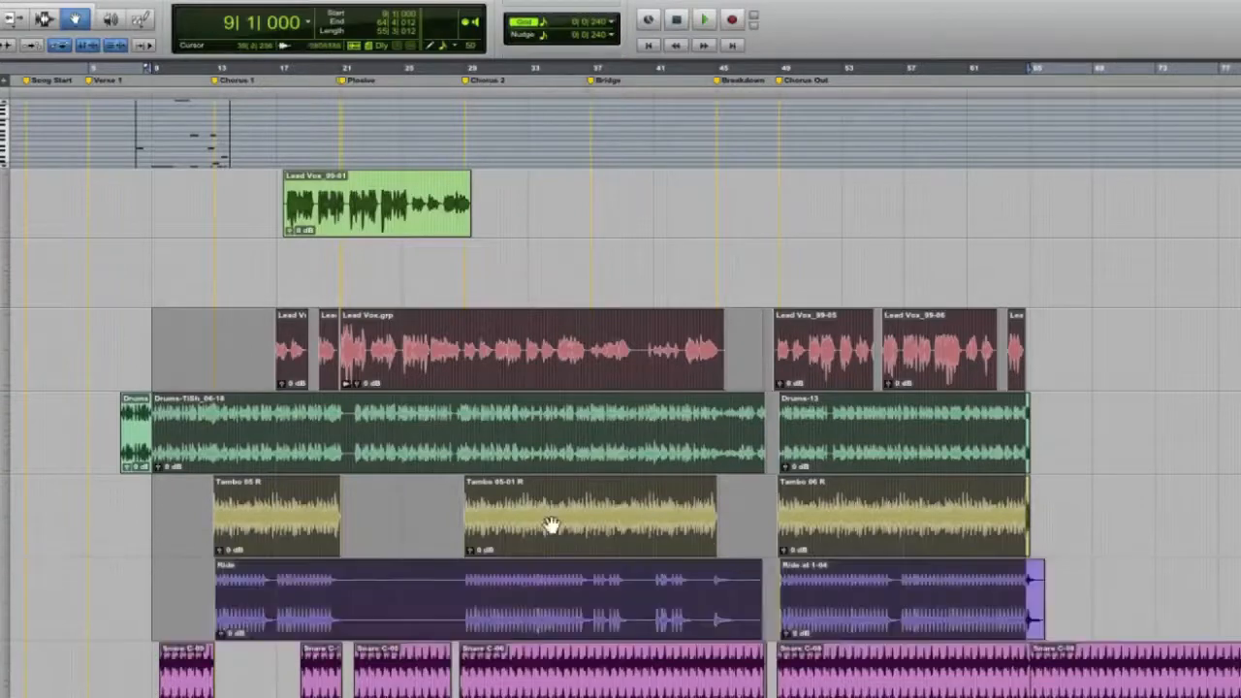
pyautogui.click(249, 334)
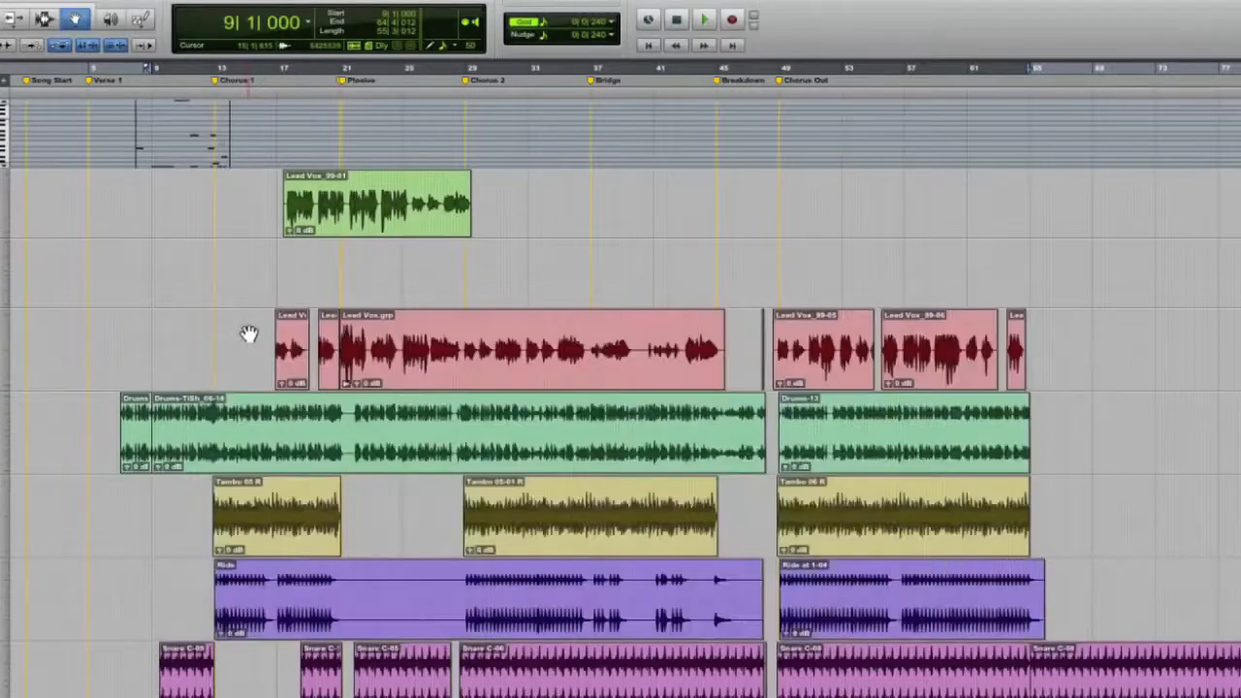
# - Move the Lead Vox.grp clip past the last vocal clip to about bar 66 and down onto the Tambourine track
pyautogui.click(433, 369)
pyautogui.moveTo(438, 368); pyautogui.dragTo(505, 371)
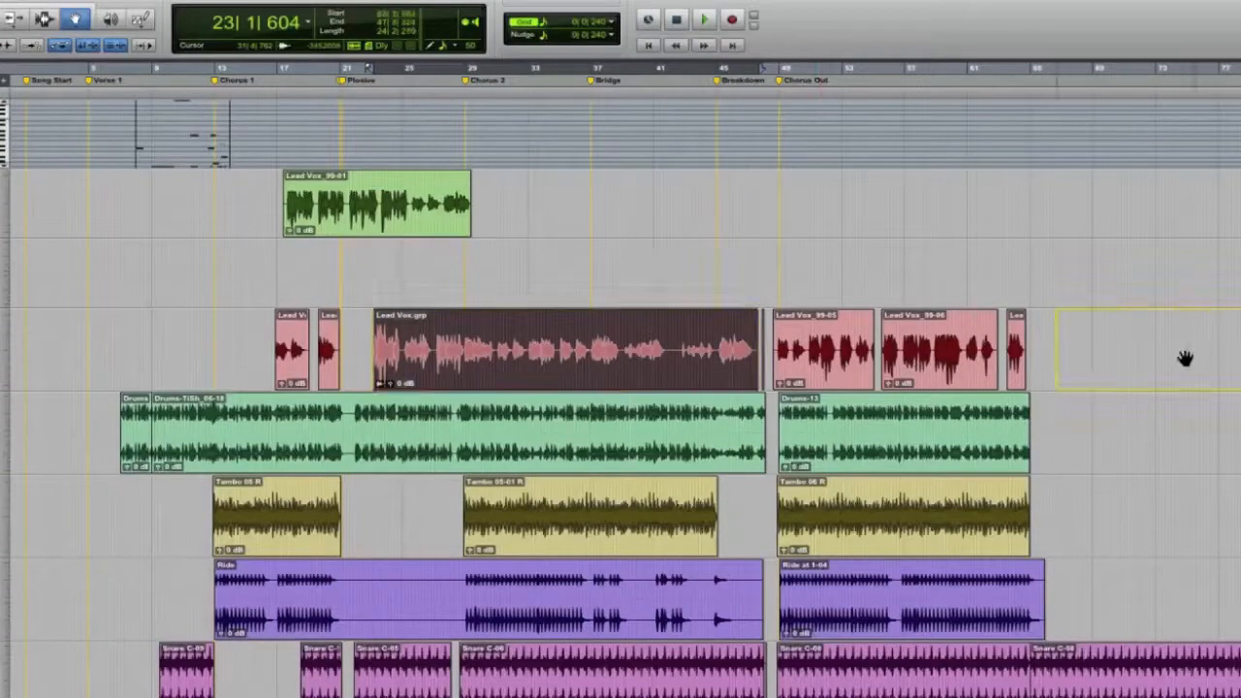
pyautogui.moveTo(1185, 358); pyautogui.dragTo(1181, 360)
pyautogui.hscroll(8, 1170, 366)
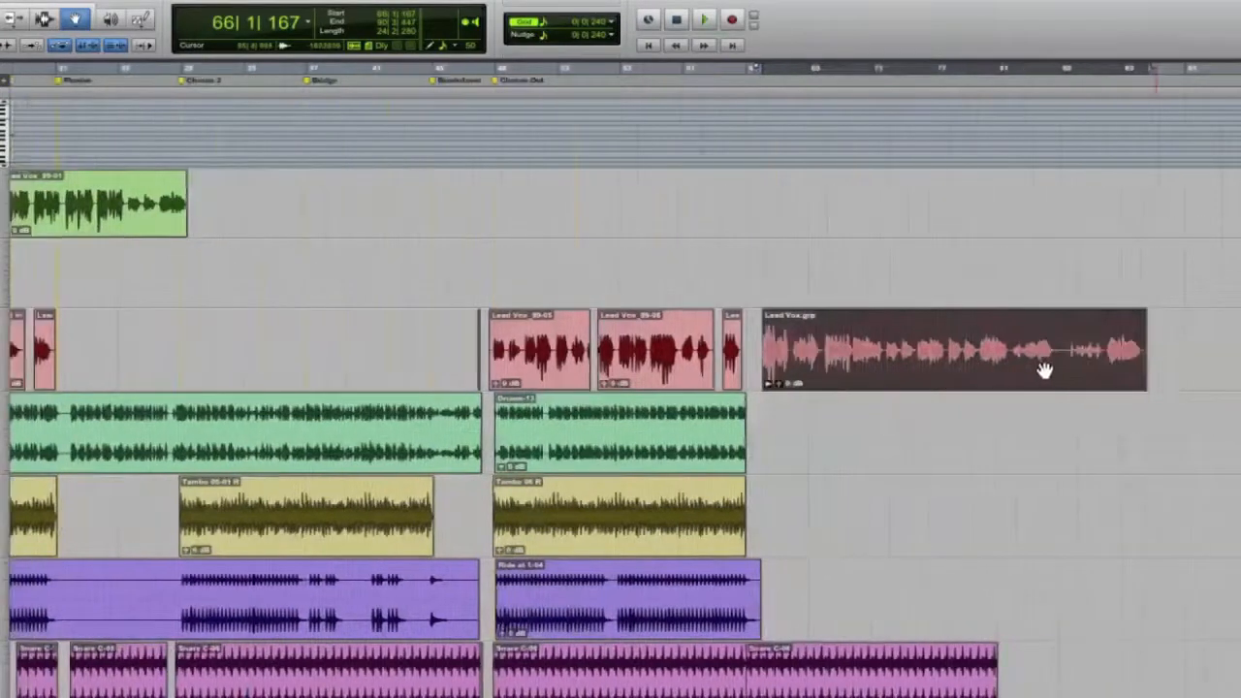
pyautogui.moveTo(844, 375); pyautogui.dragTo(827, 518)
pyautogui.hscroll(-5, 465, 488)
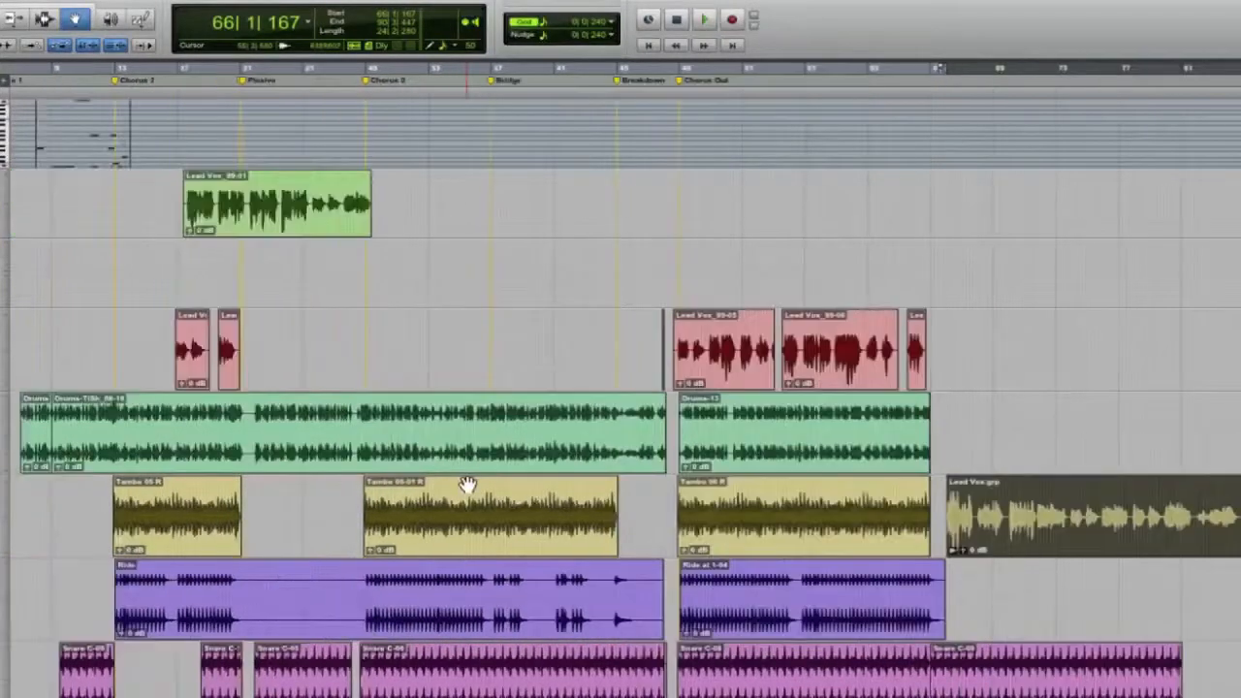
pyautogui.hscroll(-2, 466, 486)
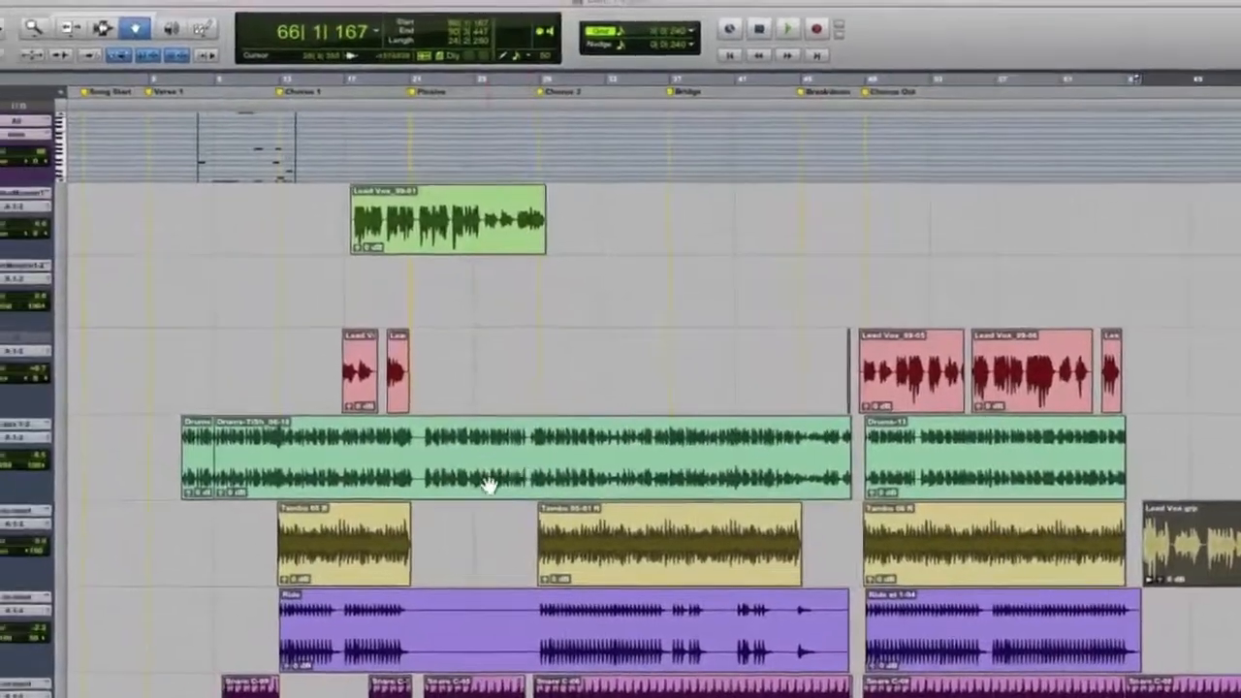
# - Move the long Drums-TiSh_06-18 clip from the Drums track to the STEREO track, starting at about bar 33
pyautogui.click(419, 394)
pyautogui.moveTo(587, 446); pyautogui.dragTo(988, 323)
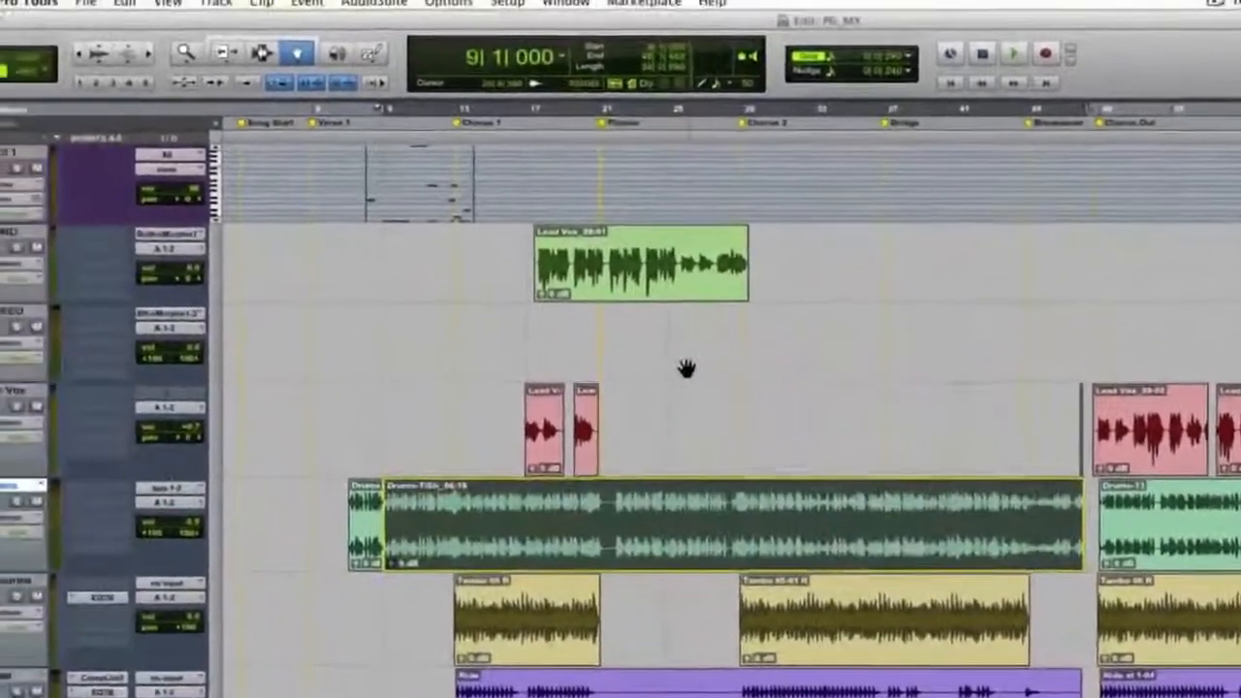
pyautogui.moveTo(1208, 373); pyautogui.dragTo(1222, 370)
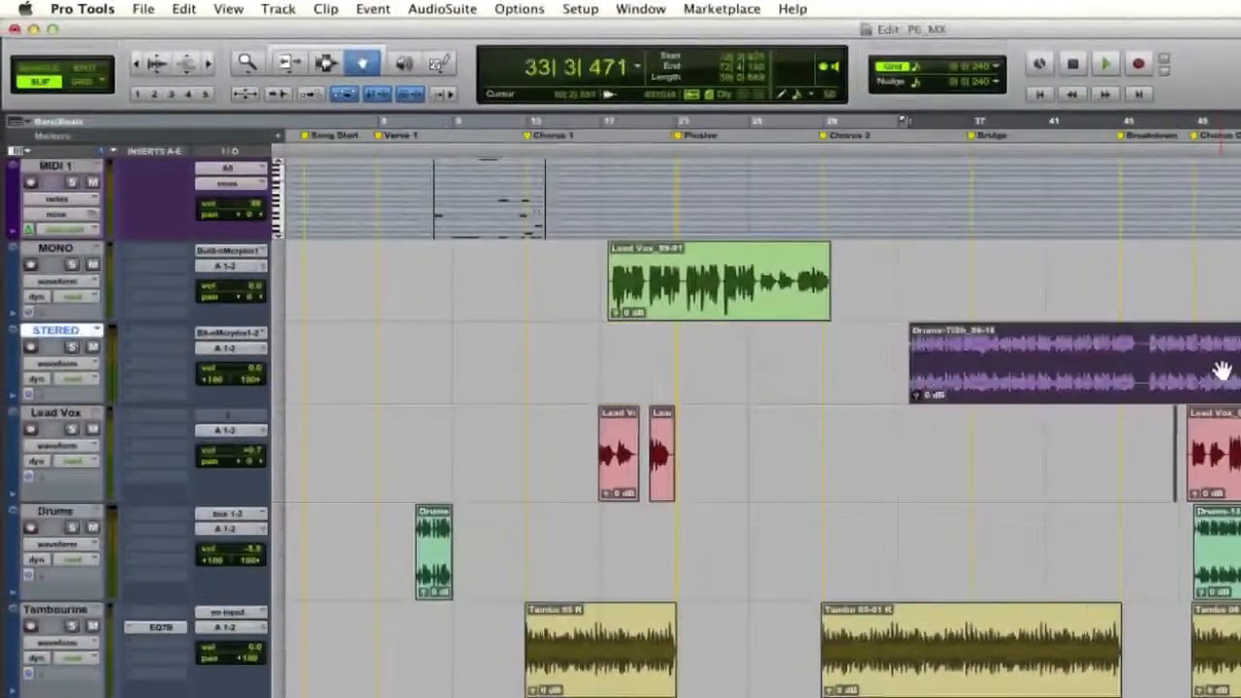
# - Move the Lead Vox_99-01 clip from MONO to the Lead Vox track and slide the stereo drum clip earlier, both to about bar 23
pyautogui.click(661, 303)
pyautogui.moveTo(747, 398); pyautogui.dragTo(776, 444)
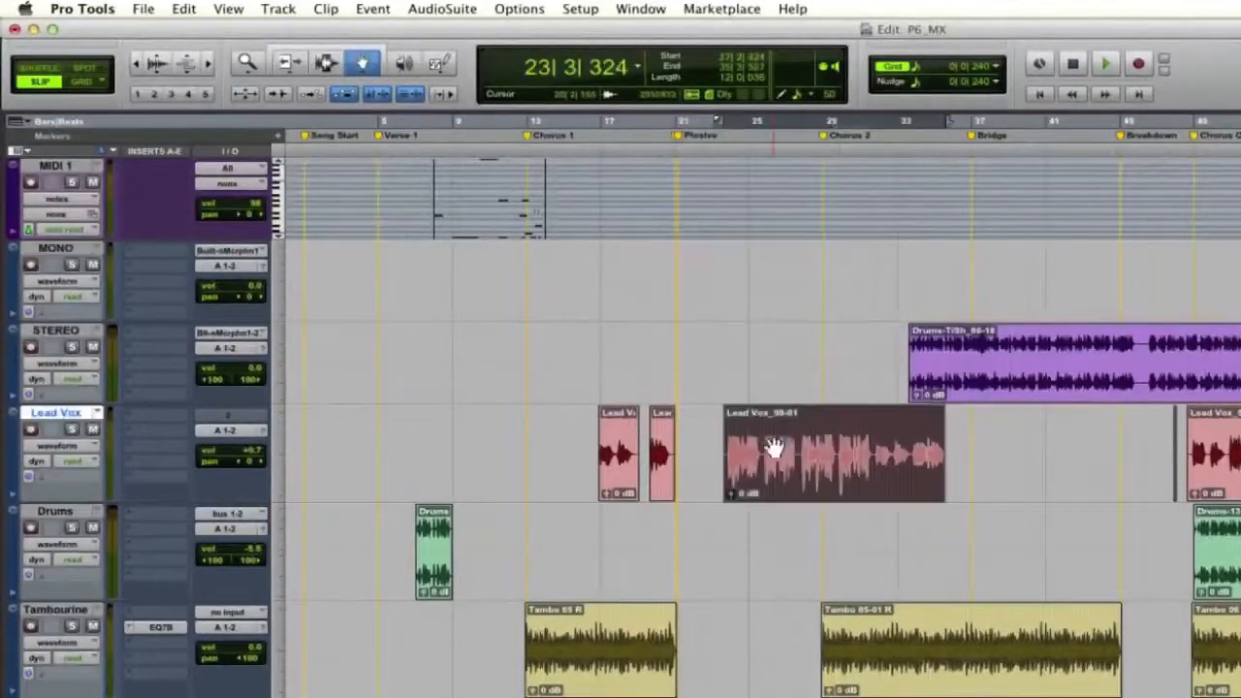
pyautogui.moveTo(974, 374); pyautogui.dragTo(792, 281)
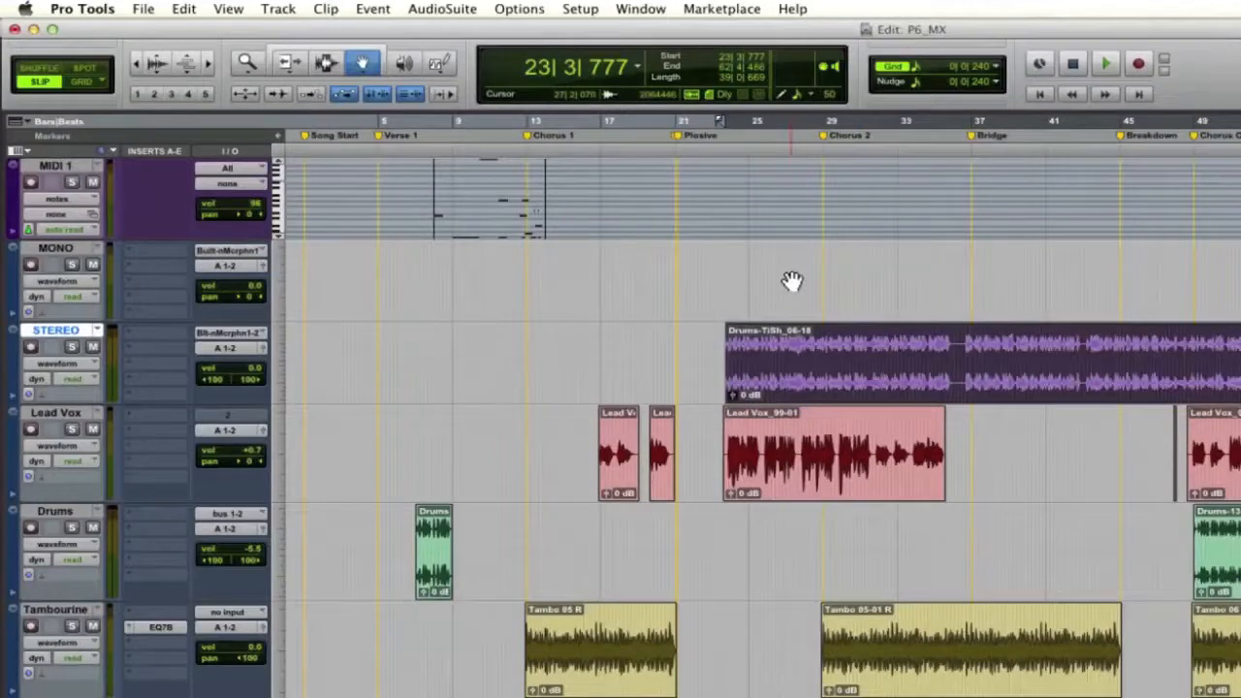
# - Add a mono audio track above MONO and move the stereo drum clip onto both mono tracks, starting at about bar 12
pyautogui.click(633, 269)
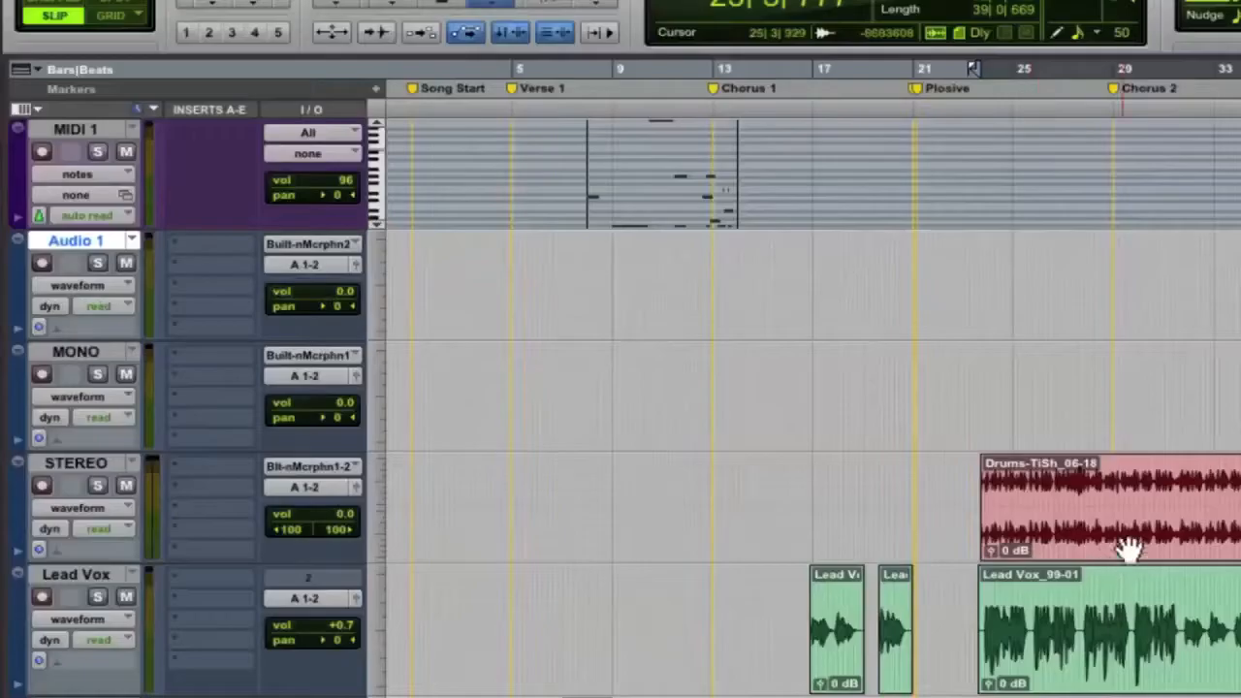
pyautogui.click(852, 382)
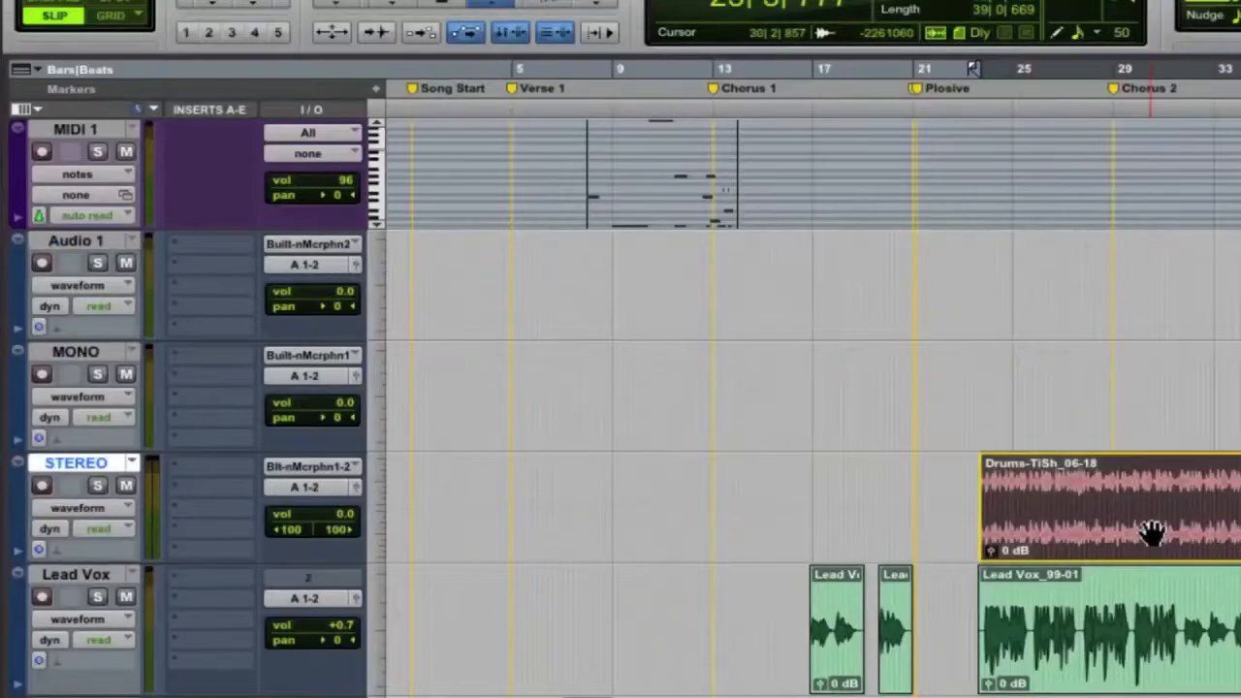
pyautogui.moveTo(1152, 532); pyautogui.dragTo(999, 325)
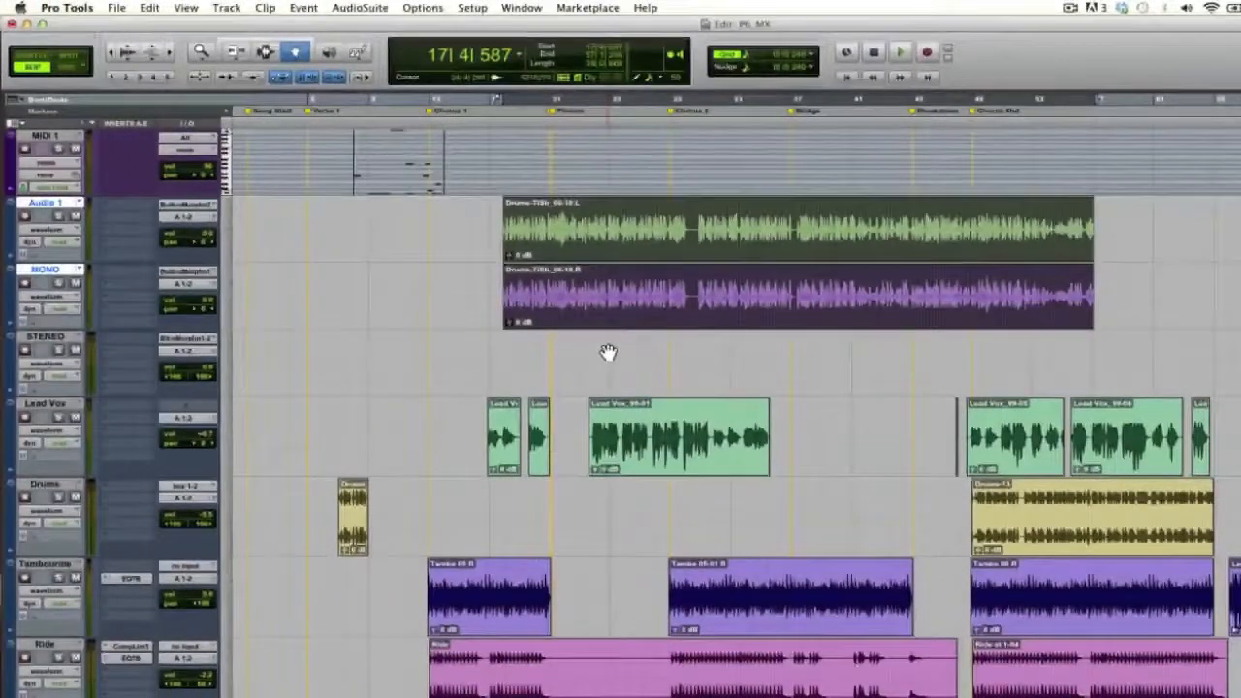
pyautogui.click(608, 352)
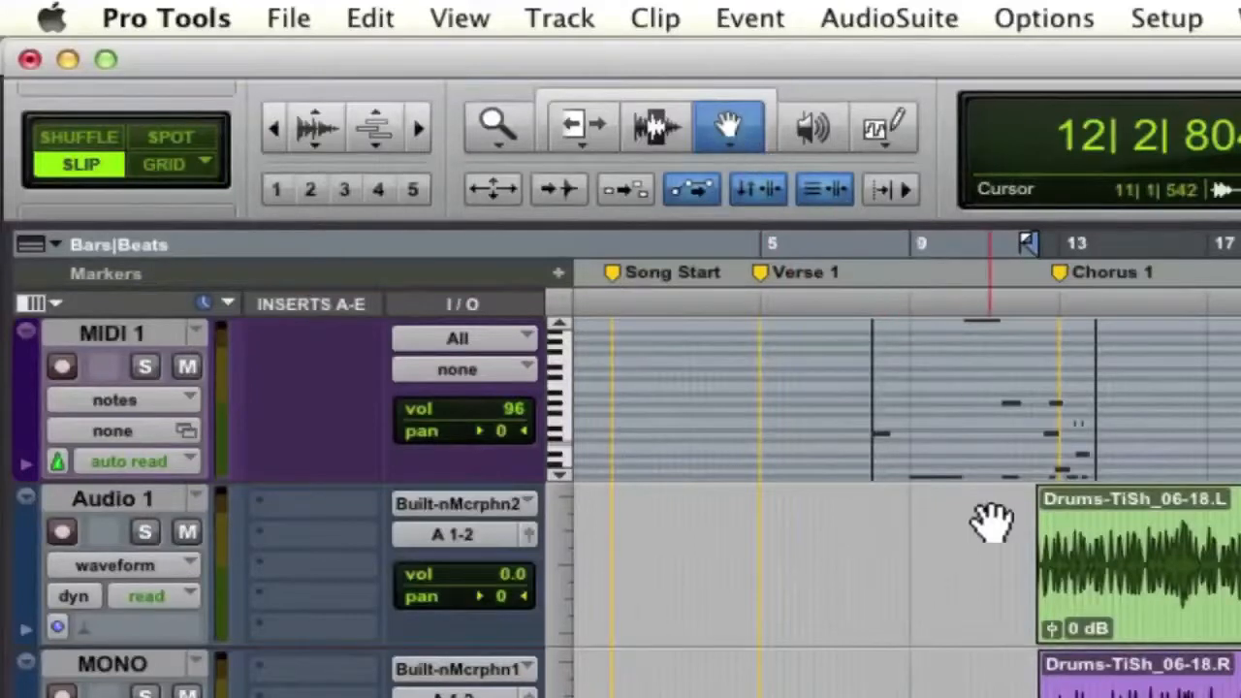
# - Activate the Grabber tool
pyautogui.press('F8')
pyautogui.press('F8')
pyautogui.press('F8')
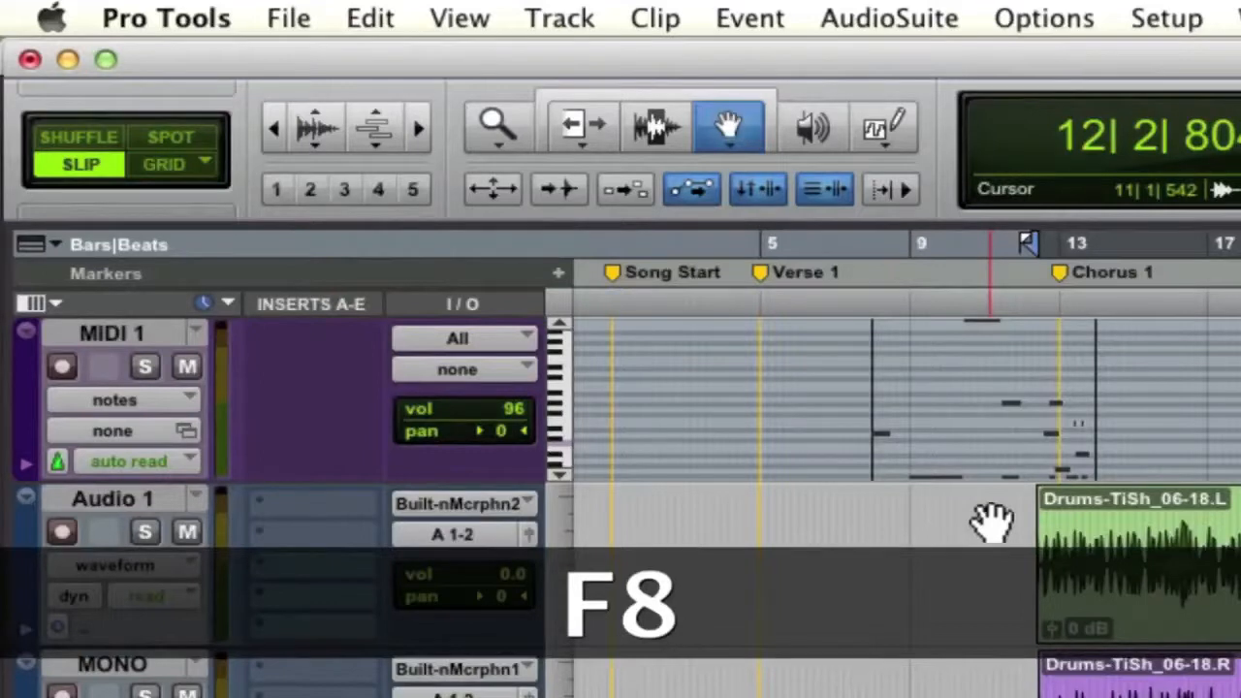
pyautogui.press('super+4')
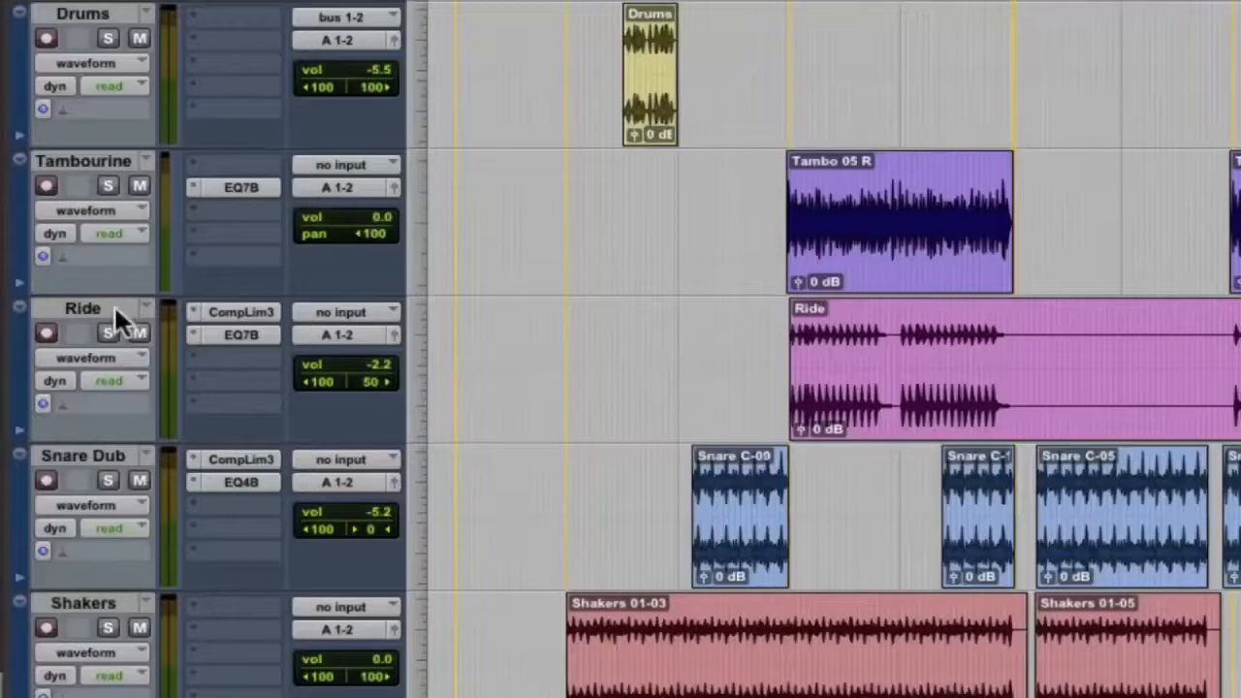
# - Split the stereo Ride track into mono tracks
pyautogui.rightClick(114, 308)
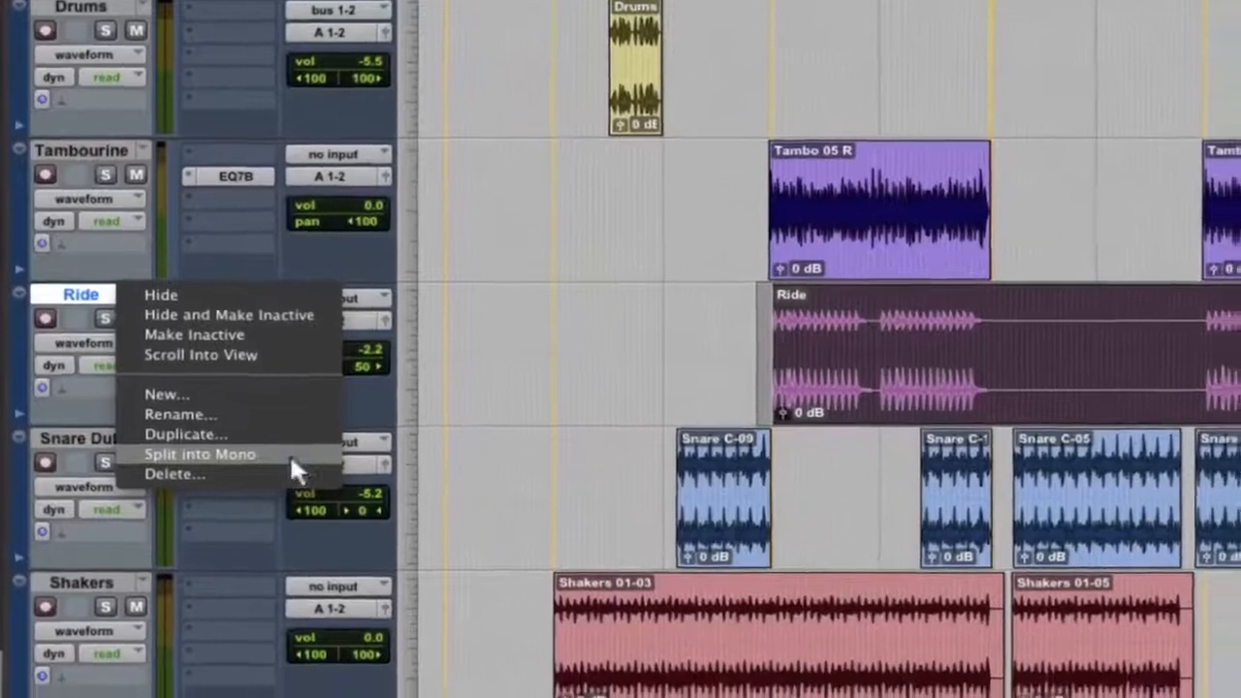
pyautogui.click(297, 472)
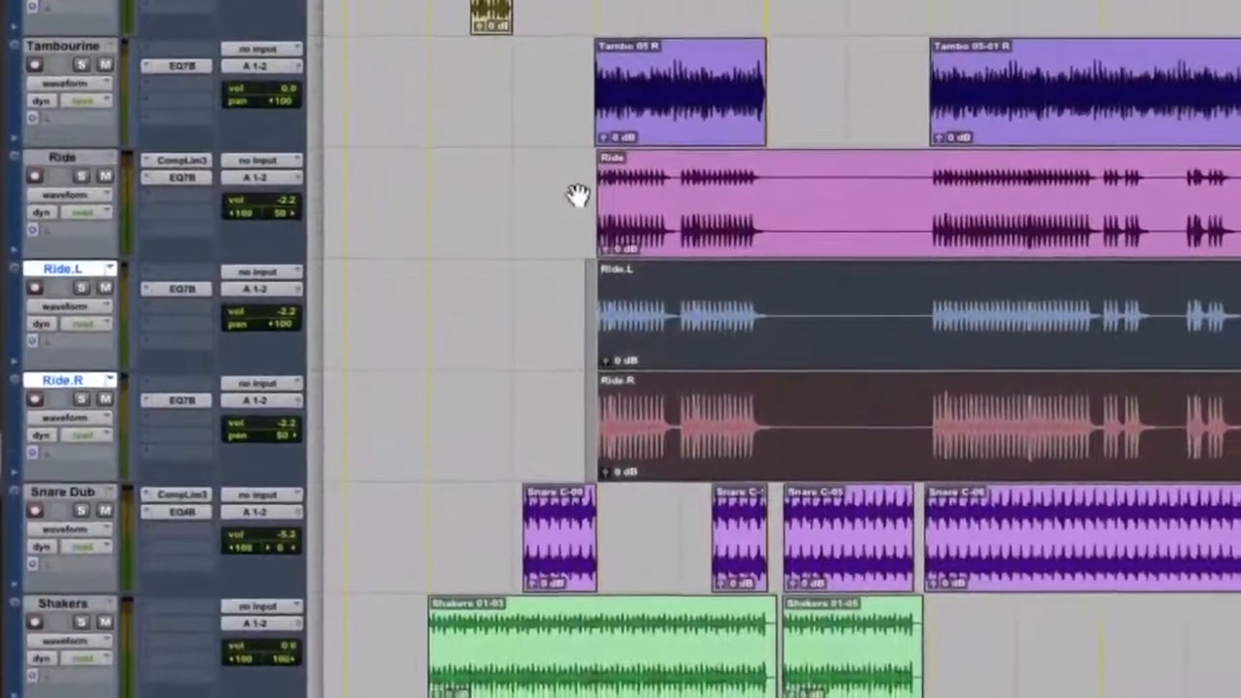
pyautogui.scroll(5, 576, 193)
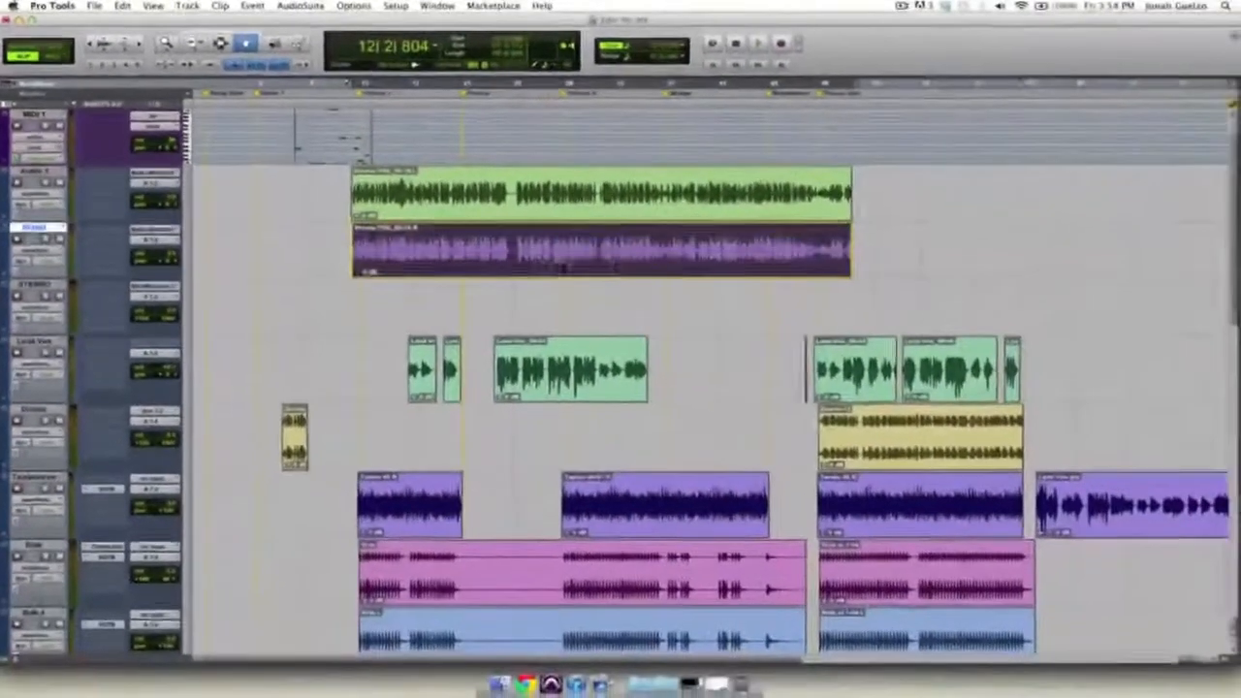
# - Shift the MONO track's drum clip freely in time, switch to Grid mode, and reposition the clip along the bar grid
pyautogui.moveTo(513, 274); pyautogui.dragTo(572, 269)
pyautogui.press('F3')
pyautogui.press('F4')
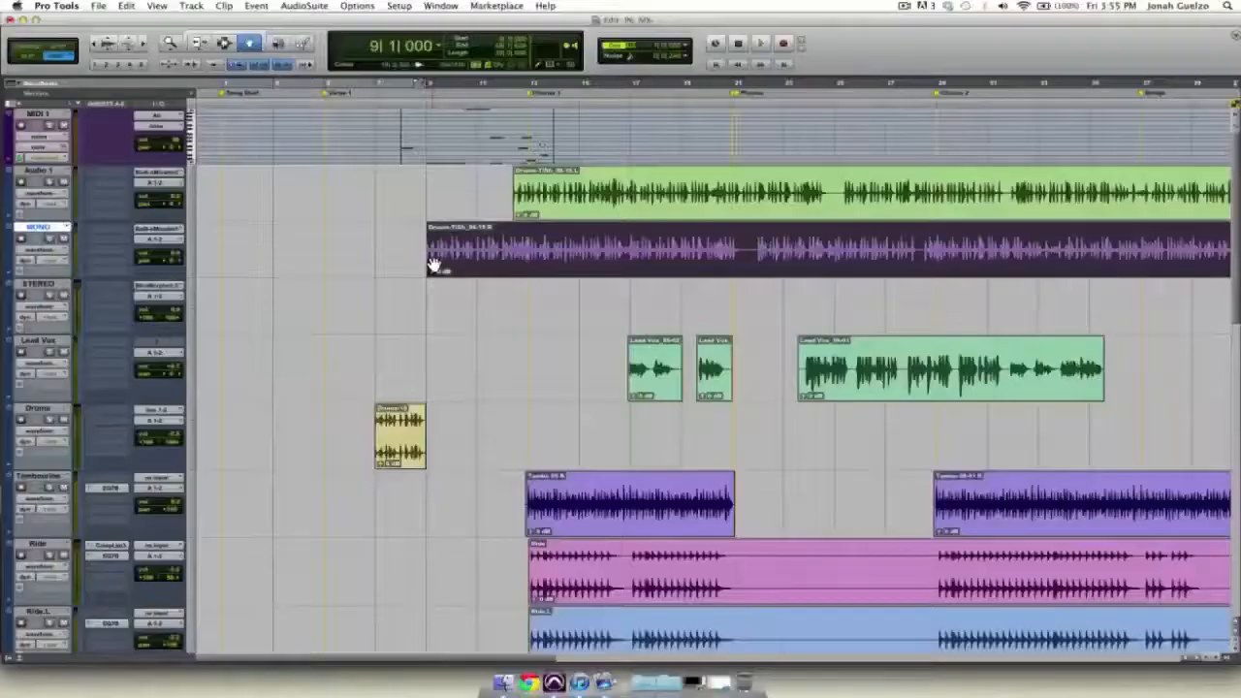
pyautogui.moveTo(497, 251); pyautogui.dragTo(592, 251)
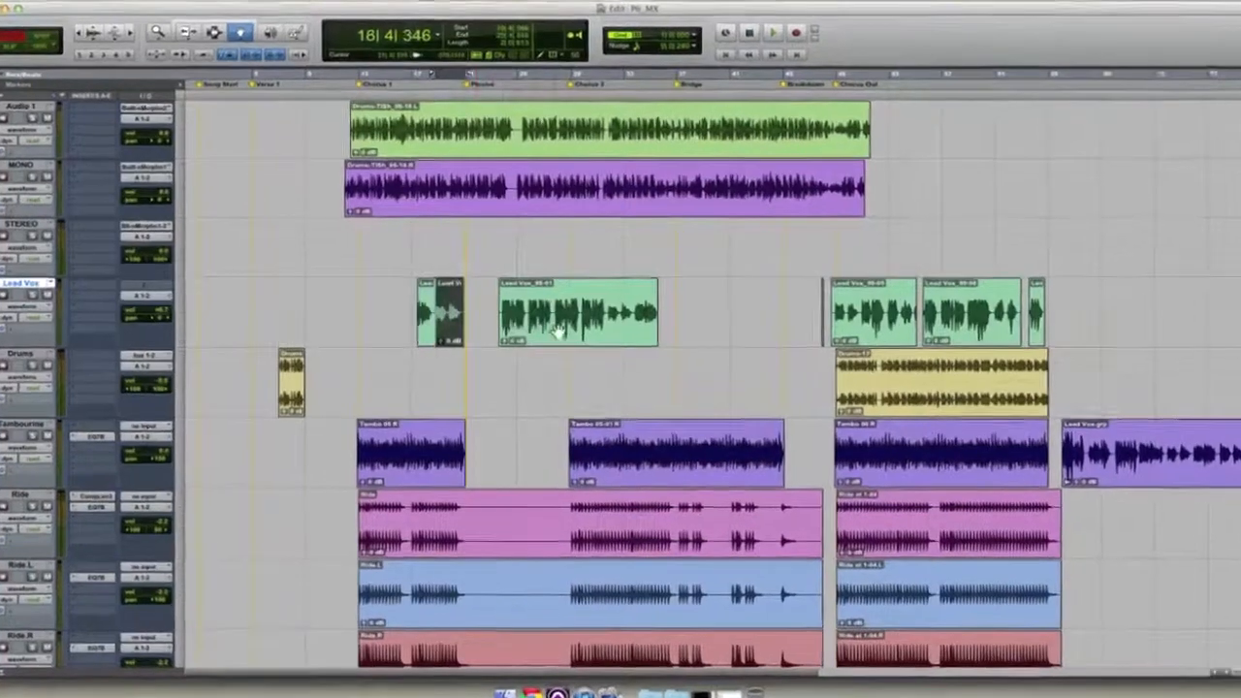
# - In Shuffle mode, move the Lead Vox_99-01 clip ahead of the two short clips on the Lead Vox track
pyautogui.click(558, 333)
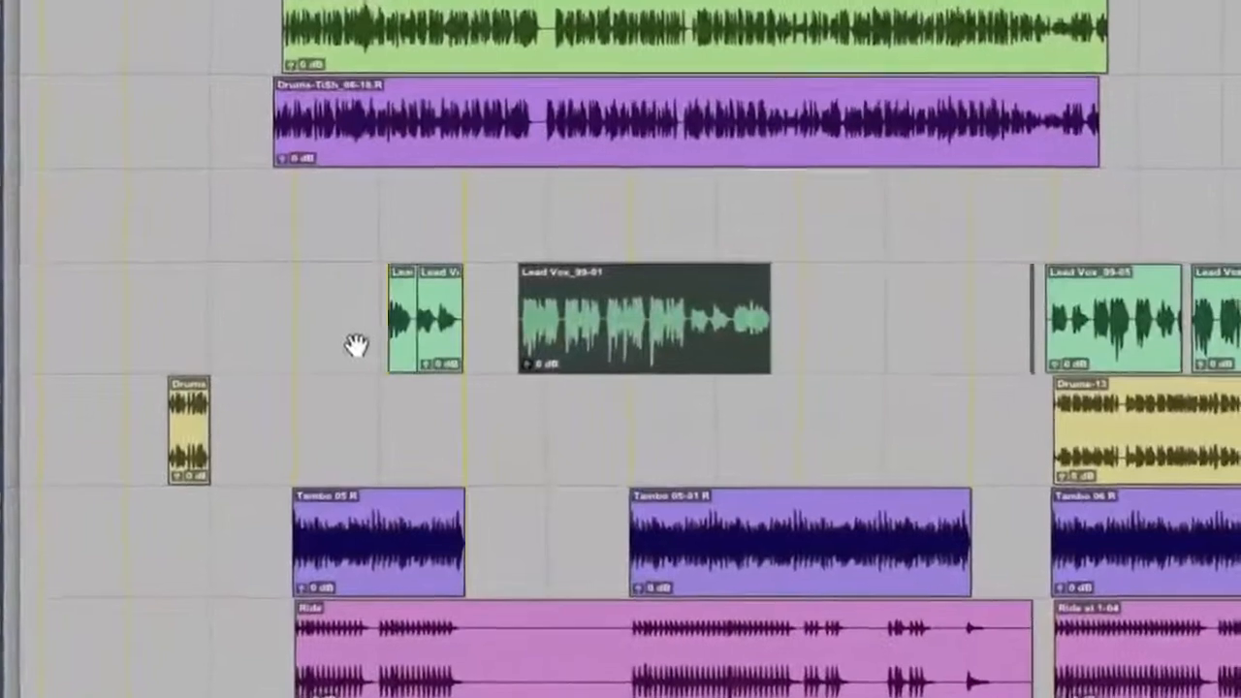
pyautogui.moveTo(356, 347); pyautogui.dragTo(355, 347)
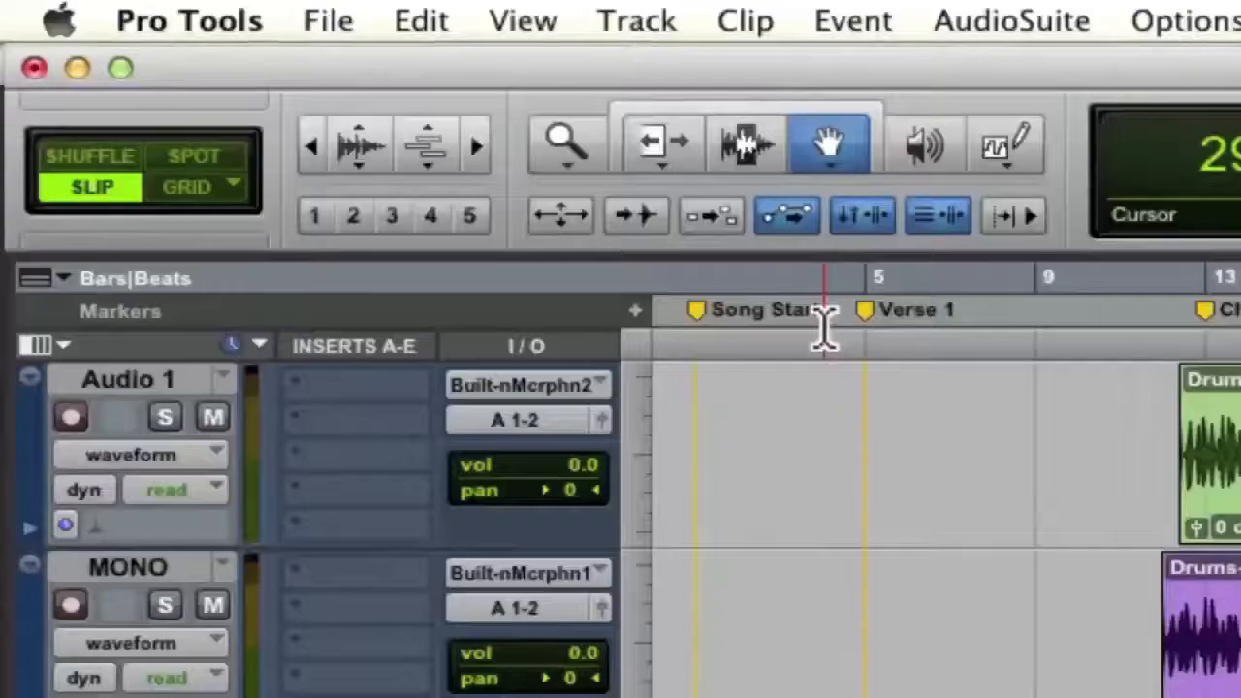
# - Switch to Spot mode and place the short clip following Lead Vox_99-05 at a start of 45|1|000
pyautogui.press('F3')
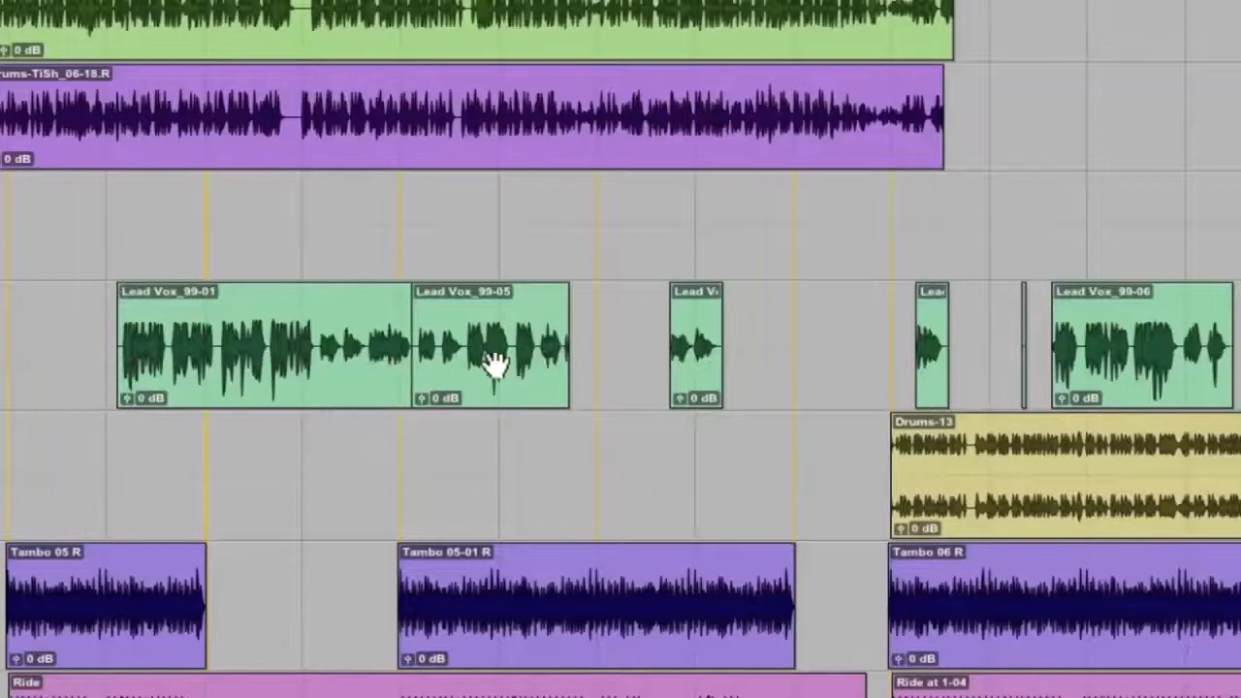
pyautogui.click(696, 367)
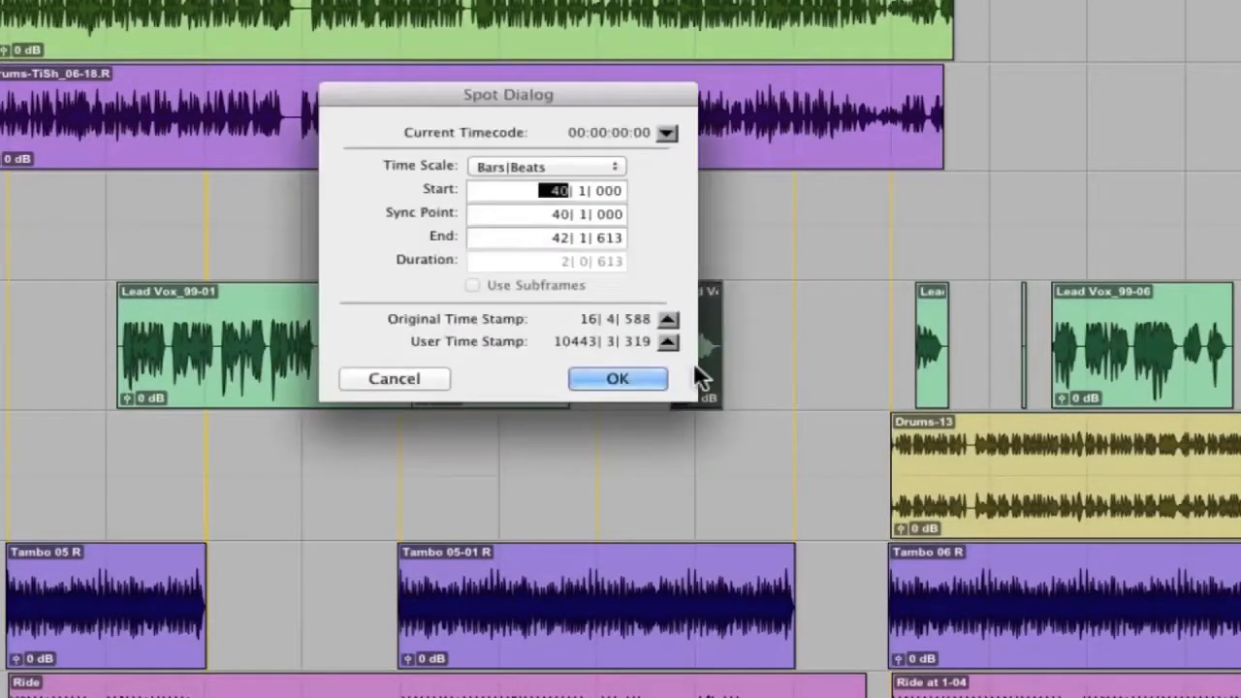
pyautogui.write('4')
pyautogui.press('Return')
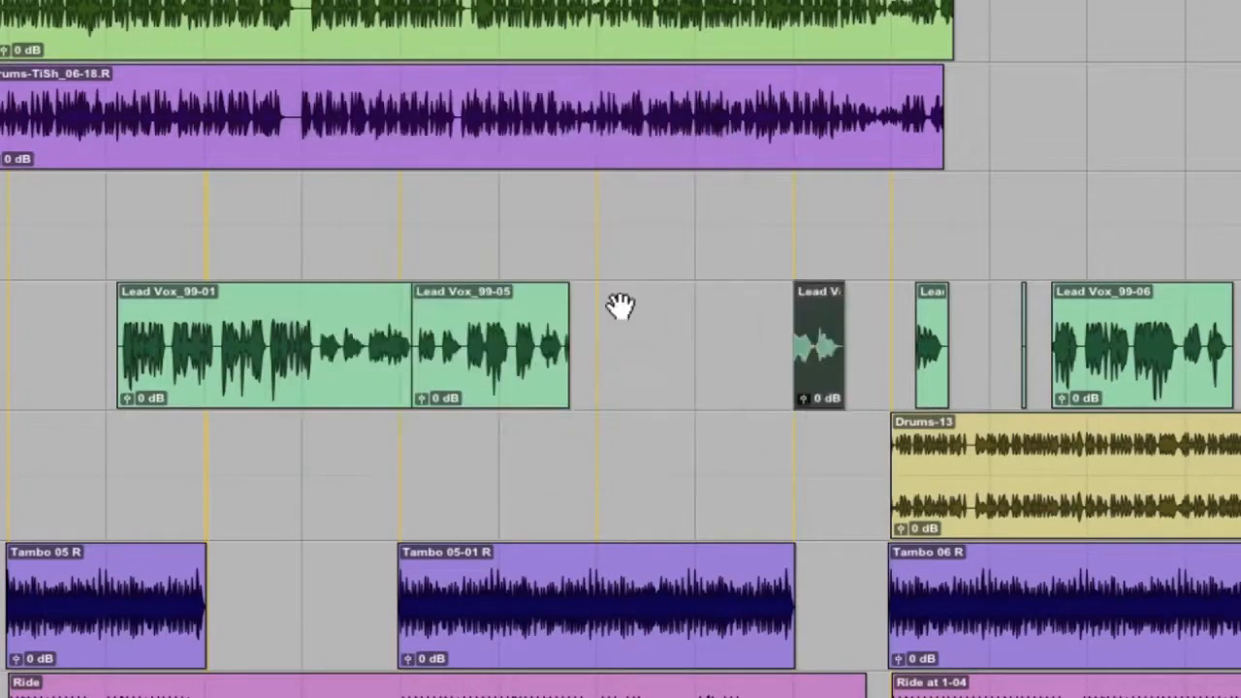
# - Spot the same short vocal clip again with the time scale set to Timecode, entering 47 for its start
pyautogui.click(819, 395)
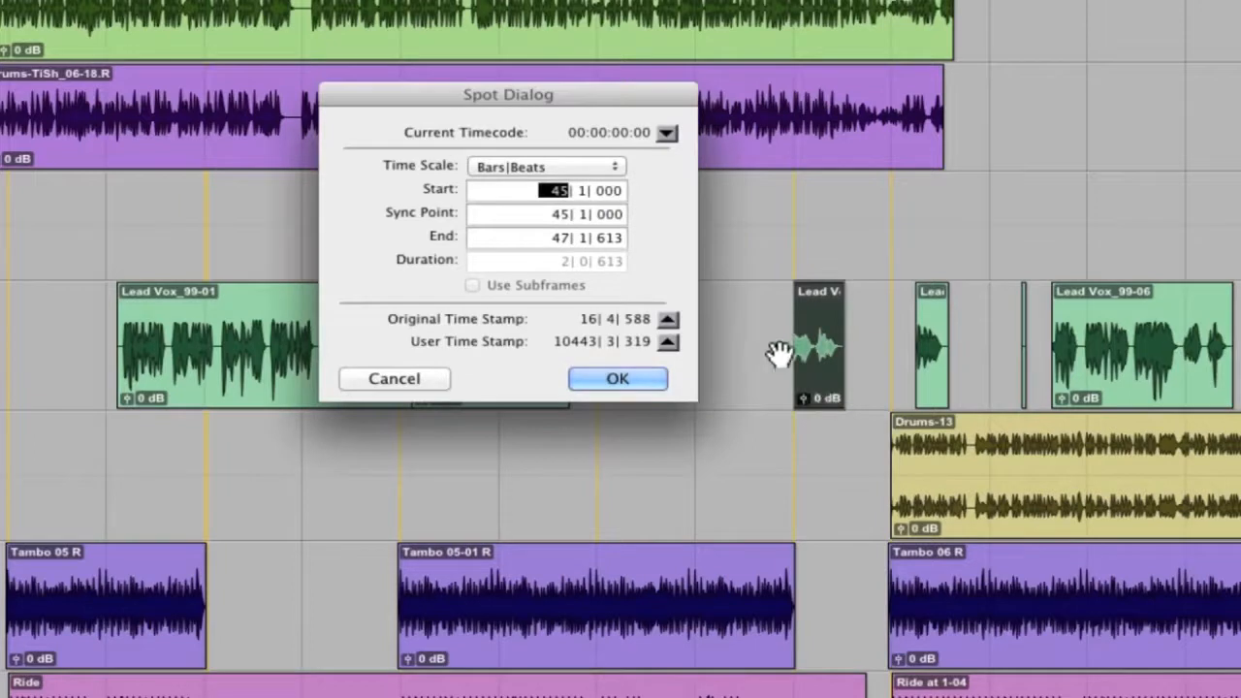
pyautogui.click(619, 165)
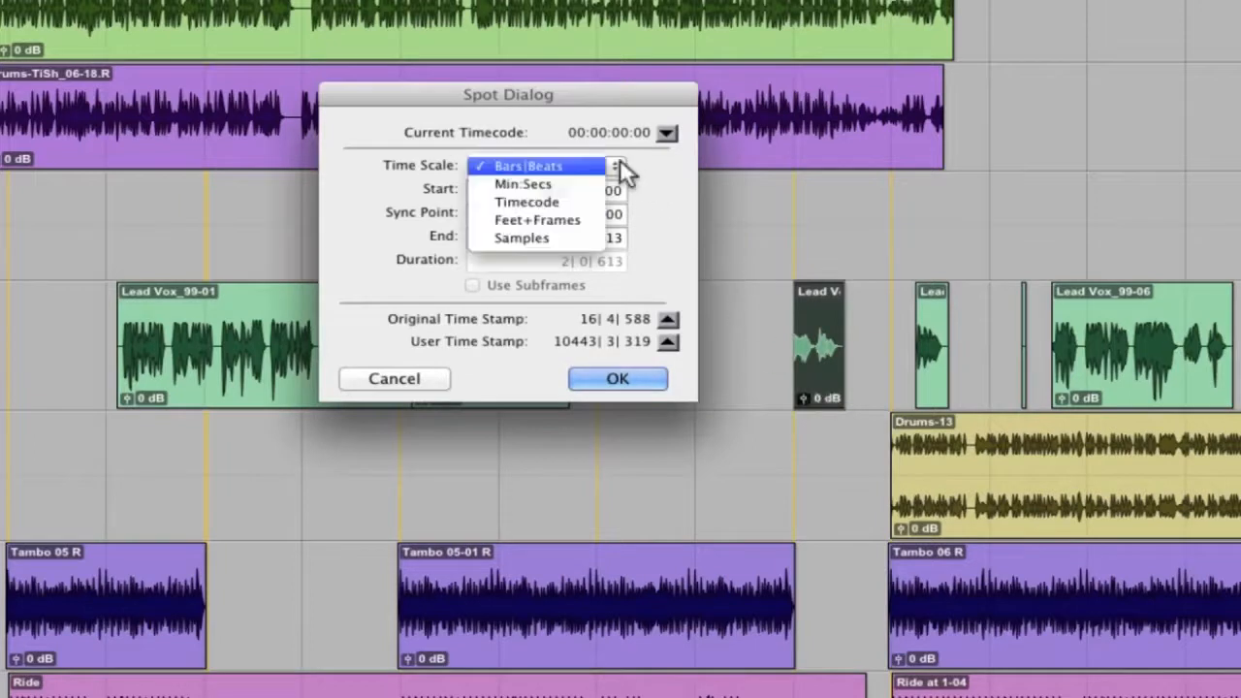
pyautogui.click(567, 202)
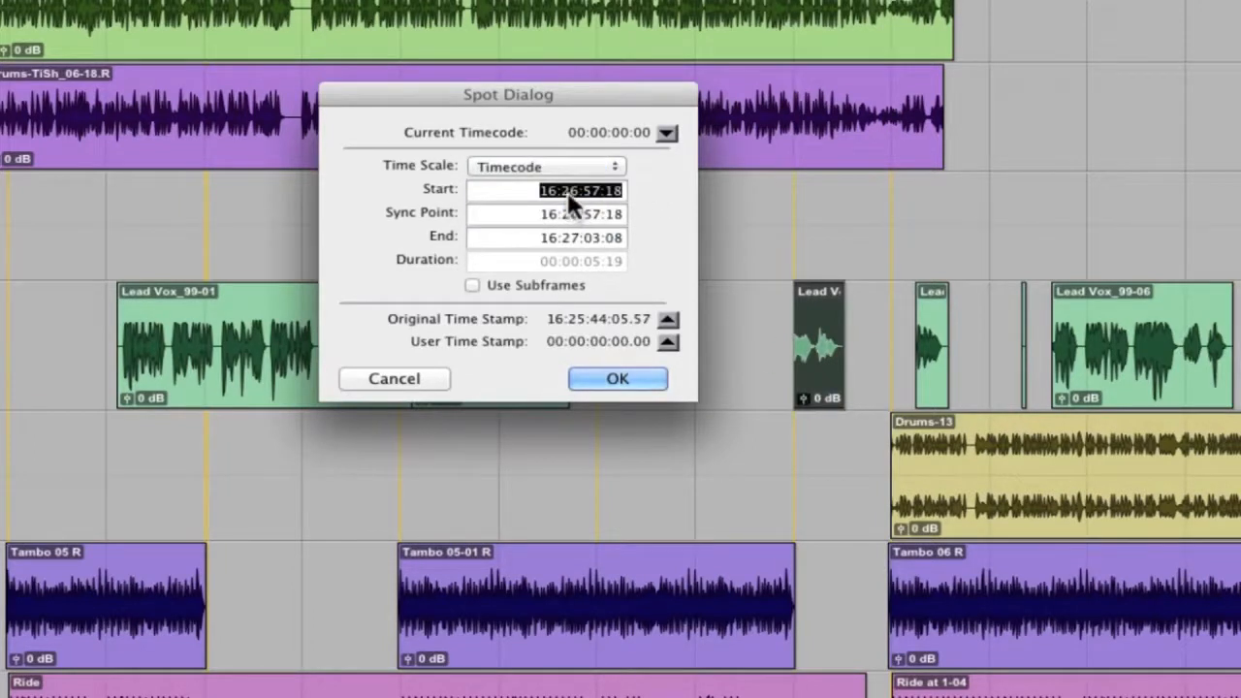
pyautogui.click(597, 190)
pyautogui.write('47')
pyautogui.press('Return')
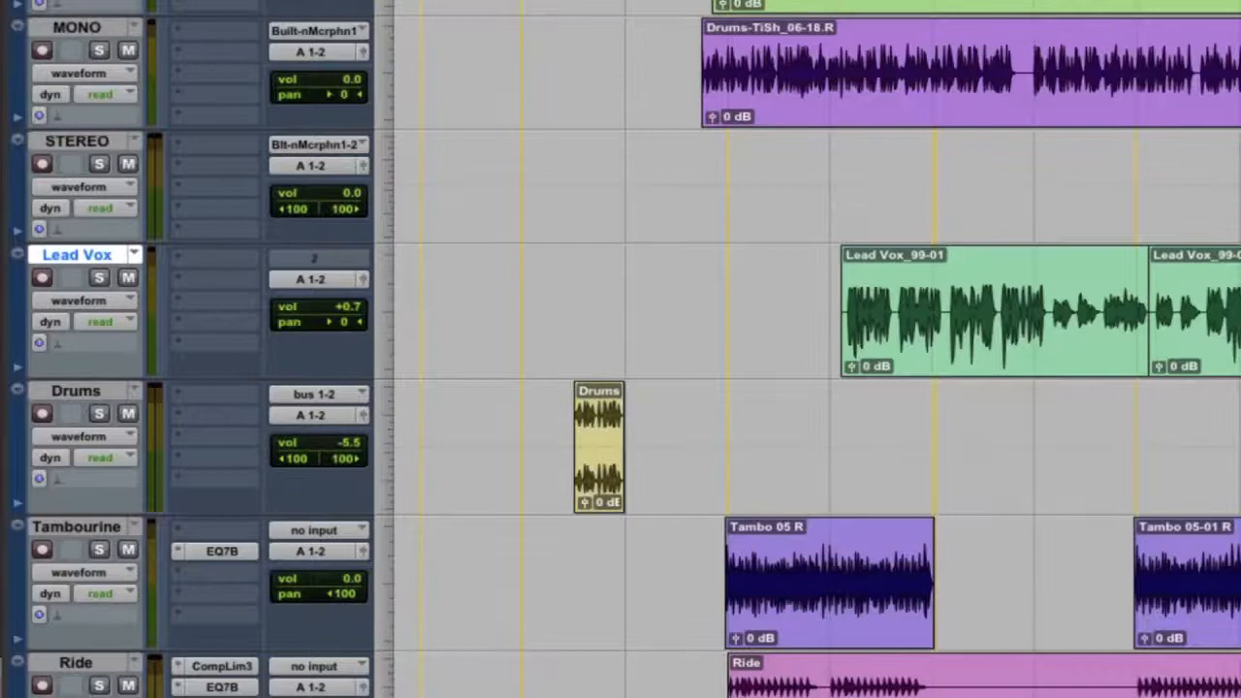
# - Show the volume automation lane beneath the Lead Vox track
pyautogui.click(15, 366)
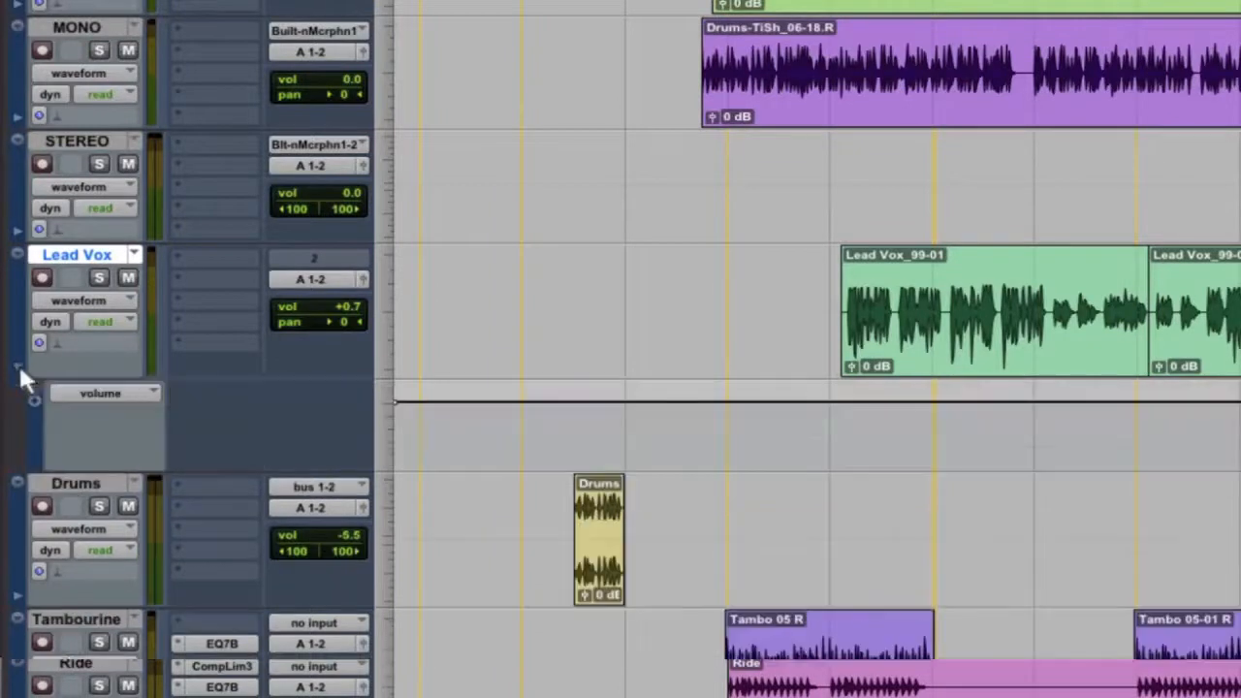
# - Add three breakpoints to the Lead Vox volume automation beneath the Lead Vox_99-01 clip and lower the middle one to form a dip
pyautogui.click(882, 402)
pyautogui.click(939, 402)
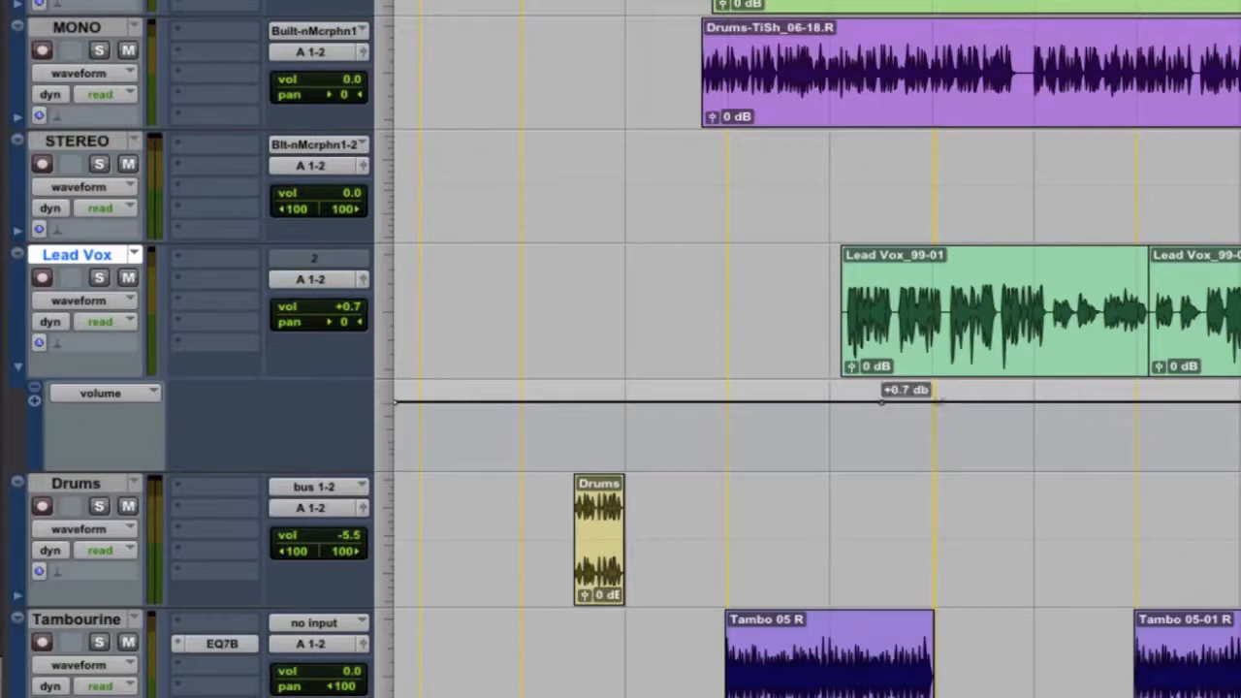
pyautogui.click(1025, 403)
pyautogui.moveTo(939, 403); pyautogui.dragTo(952, 421)
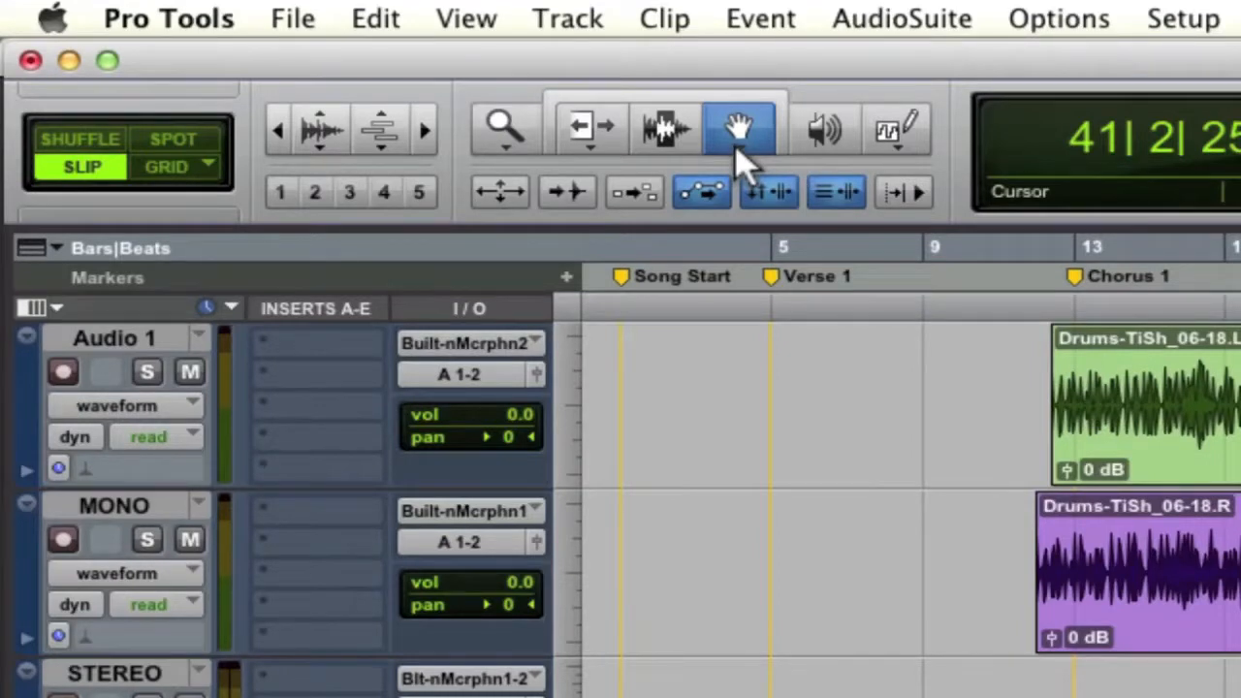
# - Set the Grabber tool to Separation mode and use the Selector to select the fourth vocal phrase inside the Lead Vox_99-01 clip
pyautogui.click(739, 160)
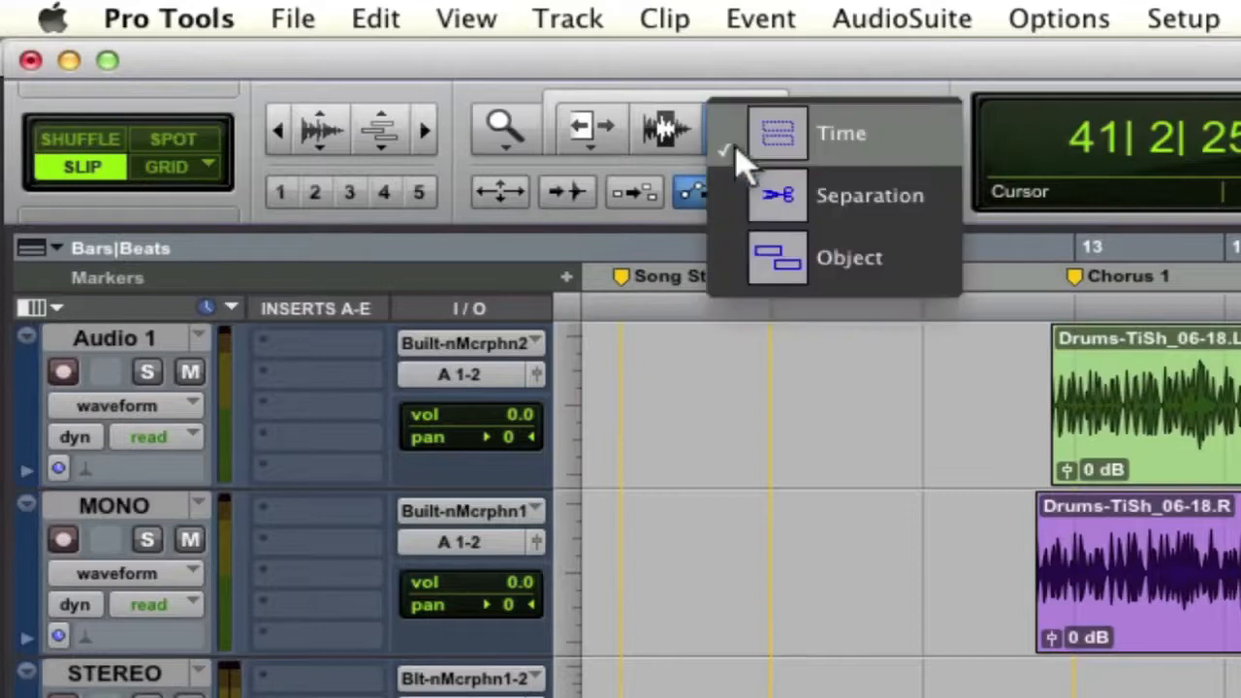
pyautogui.click(939, 206)
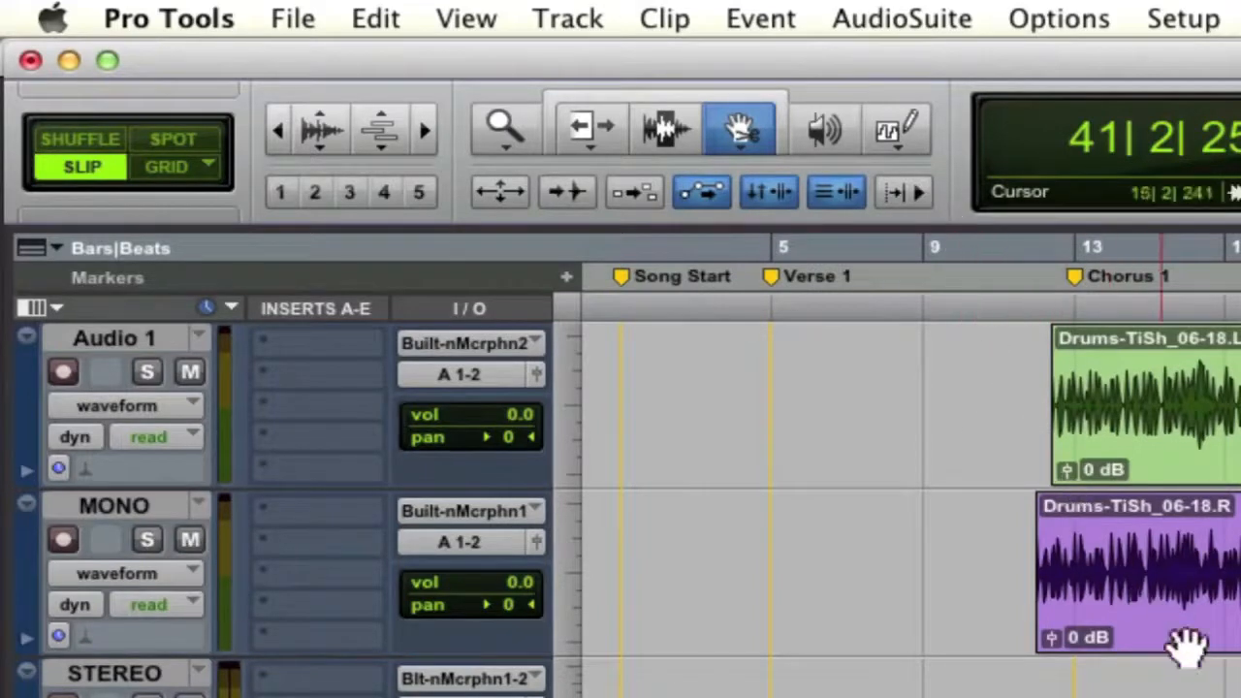
pyautogui.click(687, 144)
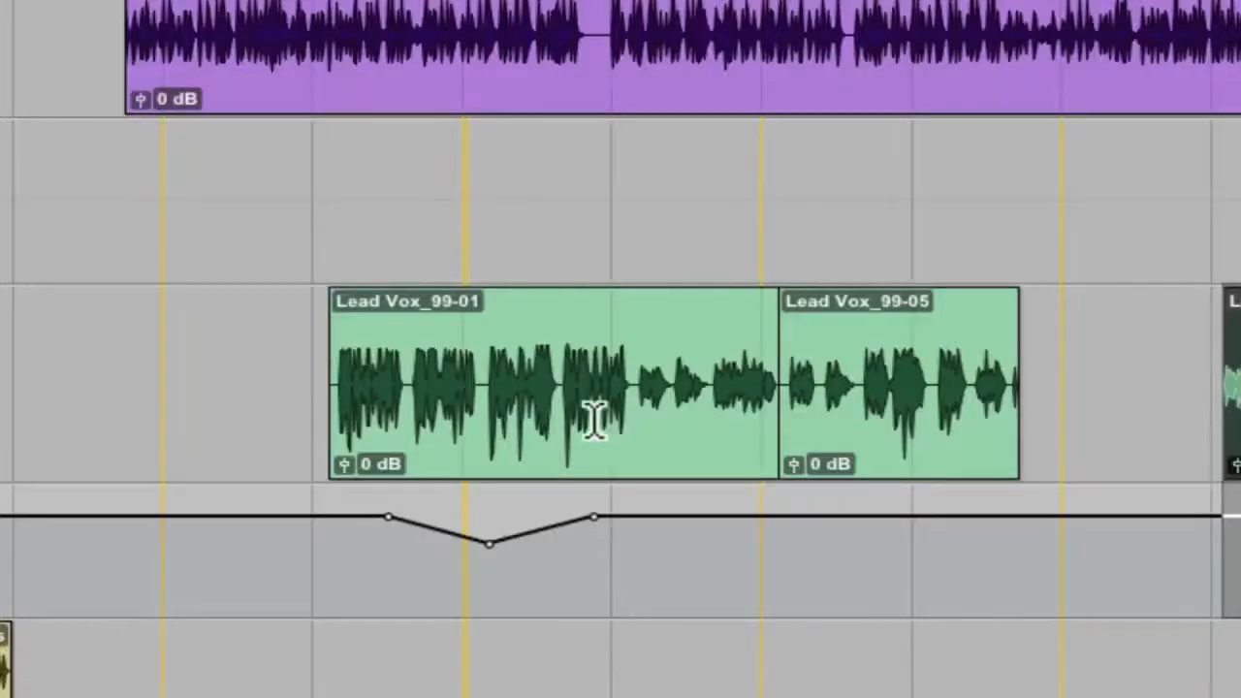
pyautogui.moveTo(561, 381); pyautogui.dragTo(640, 381)
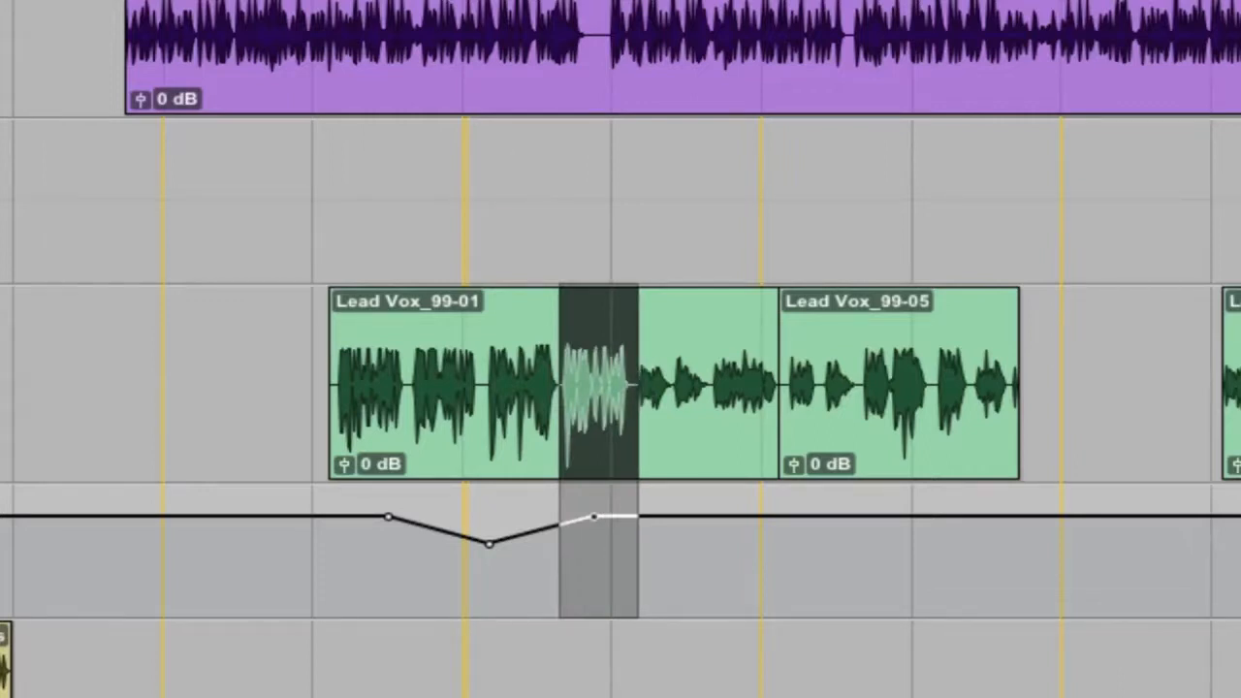
# - Separate the selected phrase onto the Tambourine track between Tambo 05 R and Tambo 05-01 R with the Separation Grabber, and shift it slightly later
pyautogui.click(592, 461)
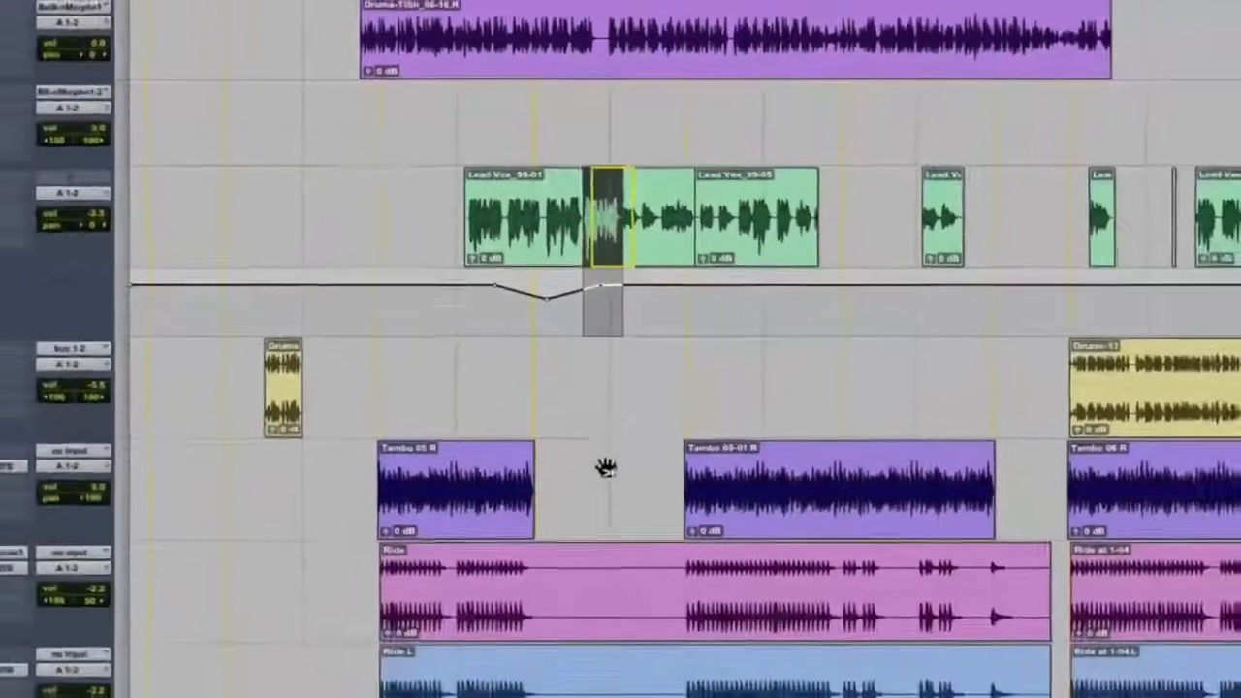
pyautogui.moveTo(607, 468)
pyautogui.mouseDown()
pyautogui.moveTo(605, 501)
pyautogui.moveTo(604, 476)
pyautogui.mouseUp()
pyautogui.press('t')
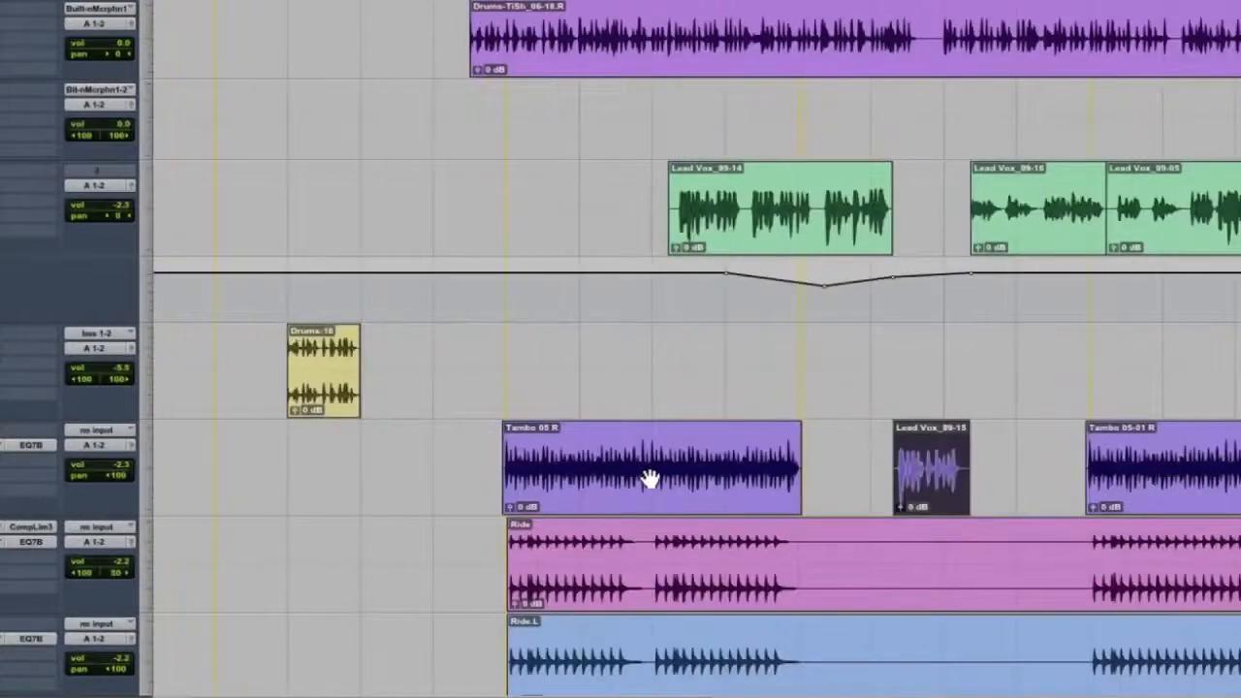
pyautogui.press('t')
pyautogui.hscroll(3, 650, 479)
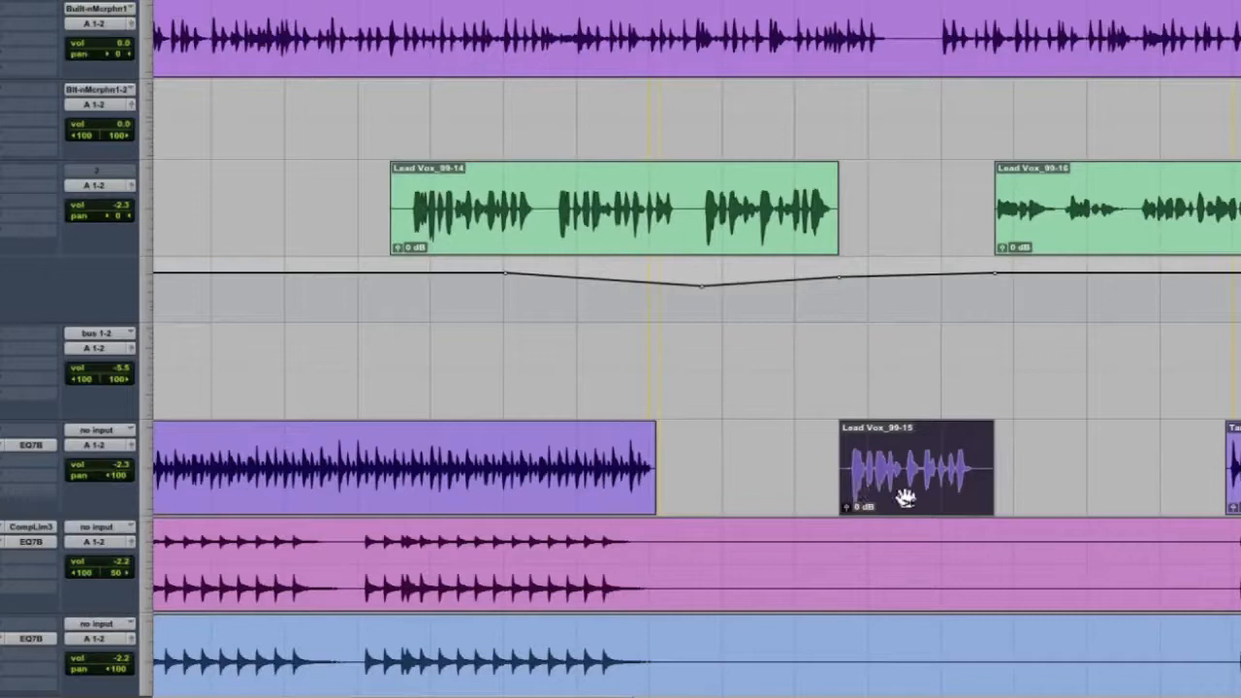
pyautogui.moveTo(904, 498); pyautogui.dragTo(976, 490)
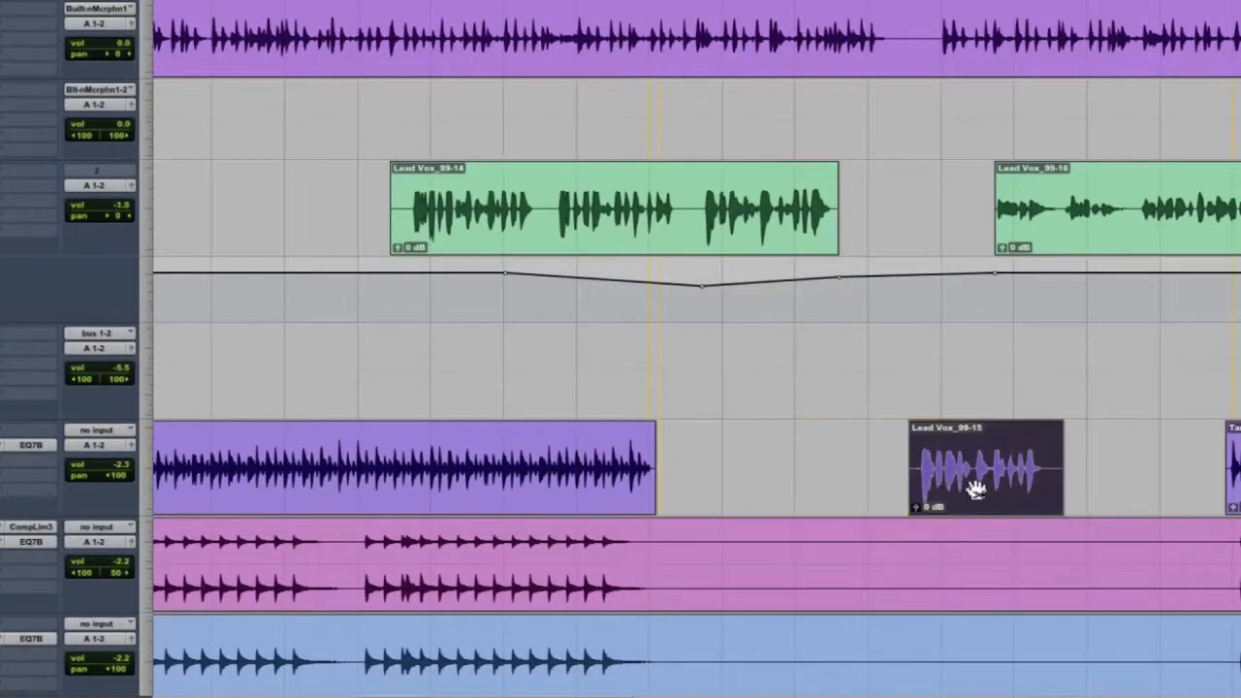